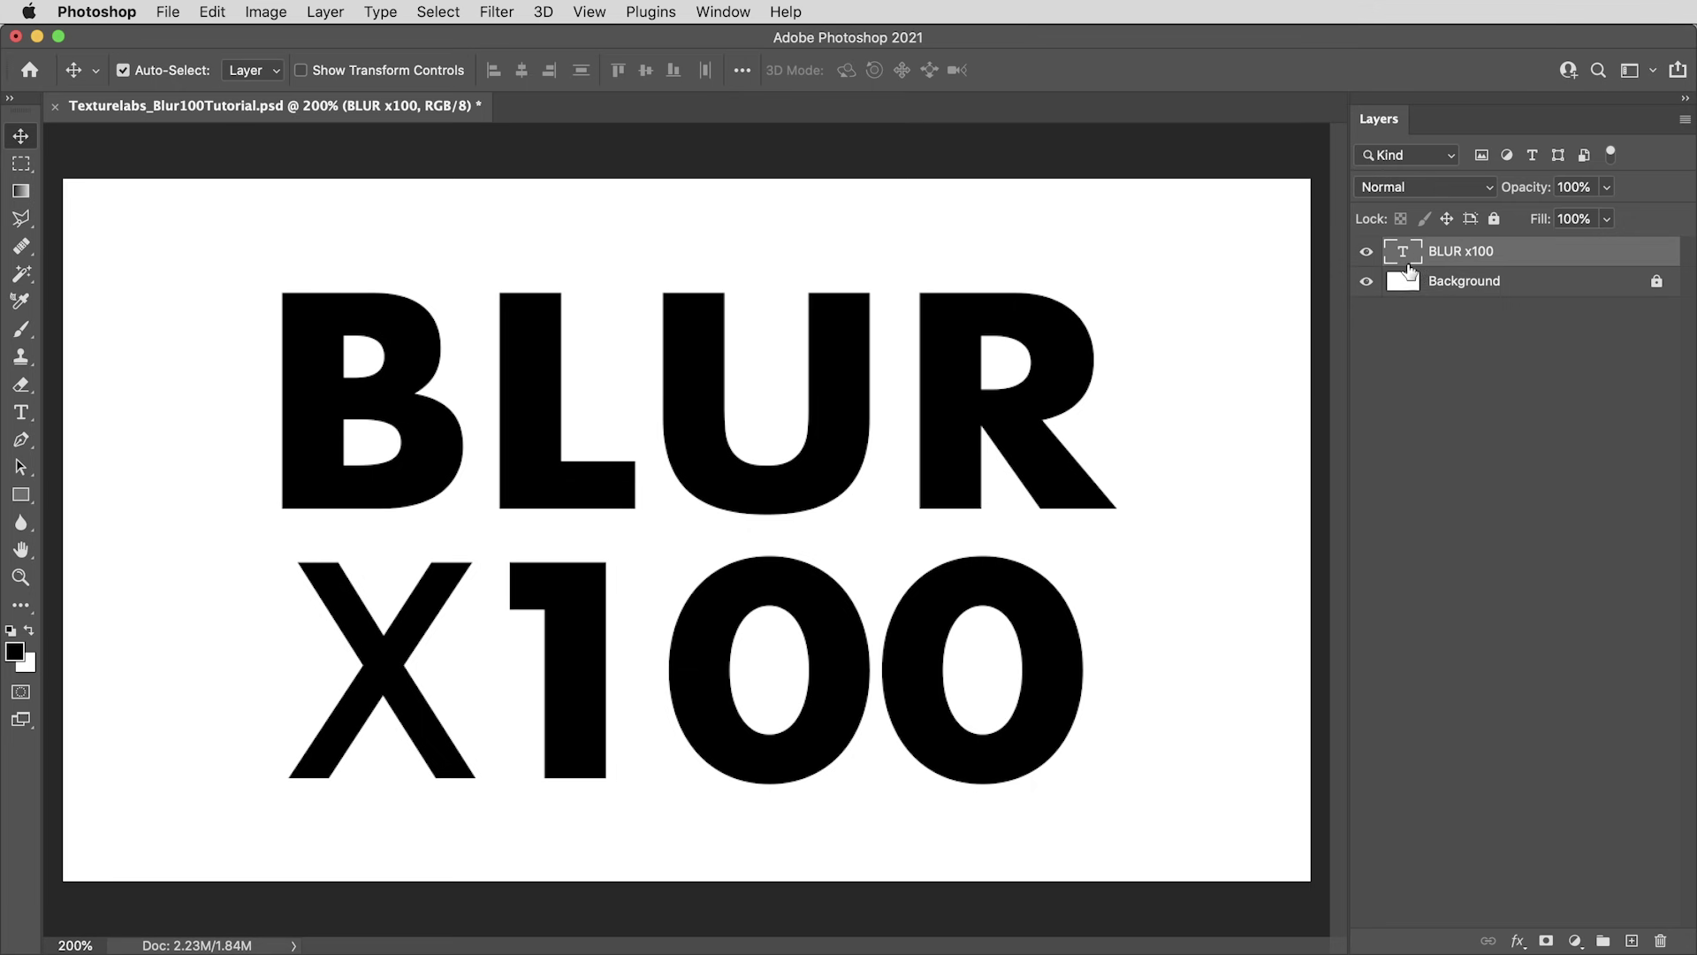
right_click(1502, 256)
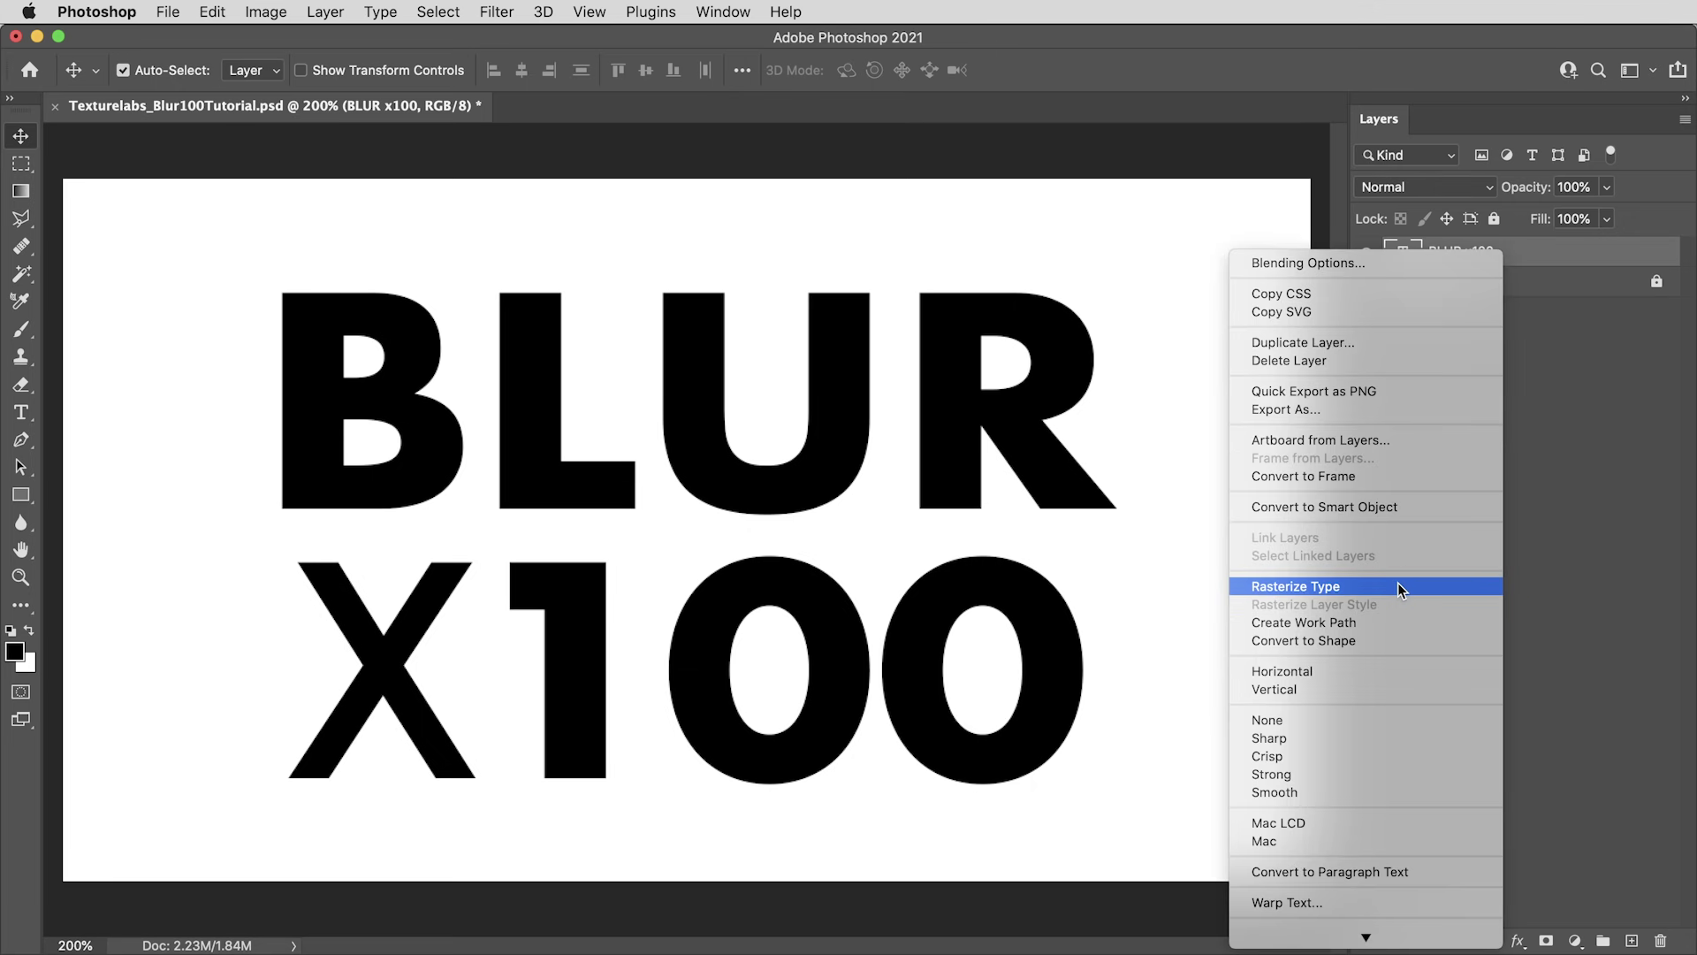
key(Escape)
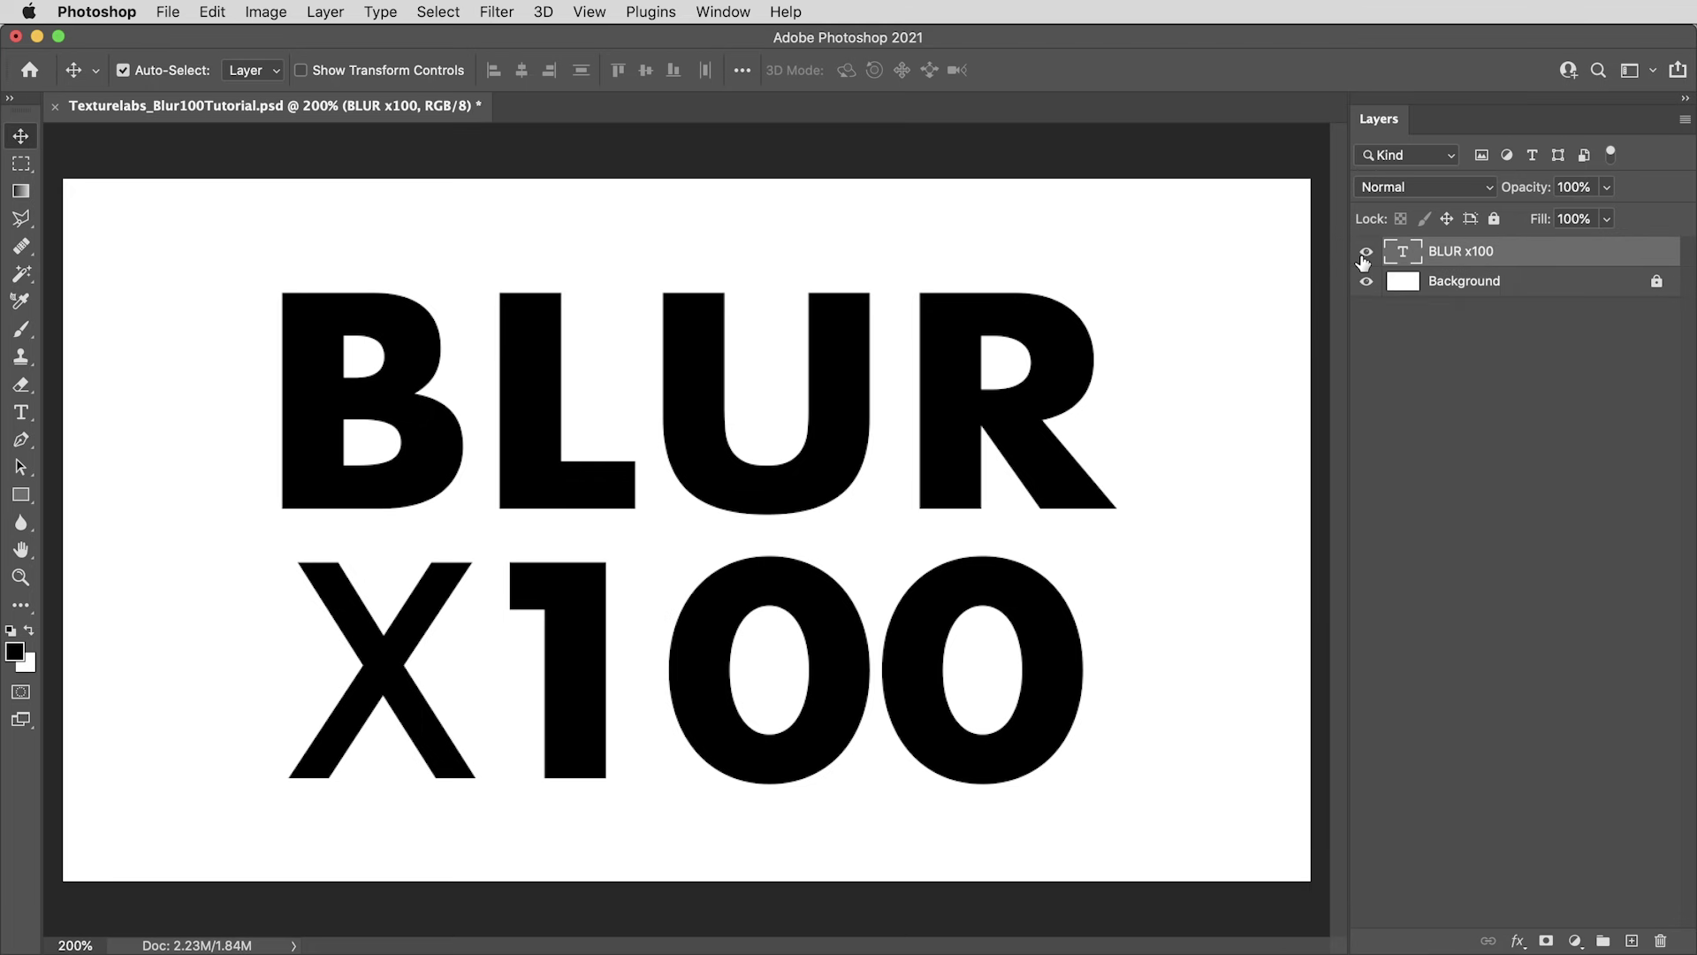
click(1366, 281)
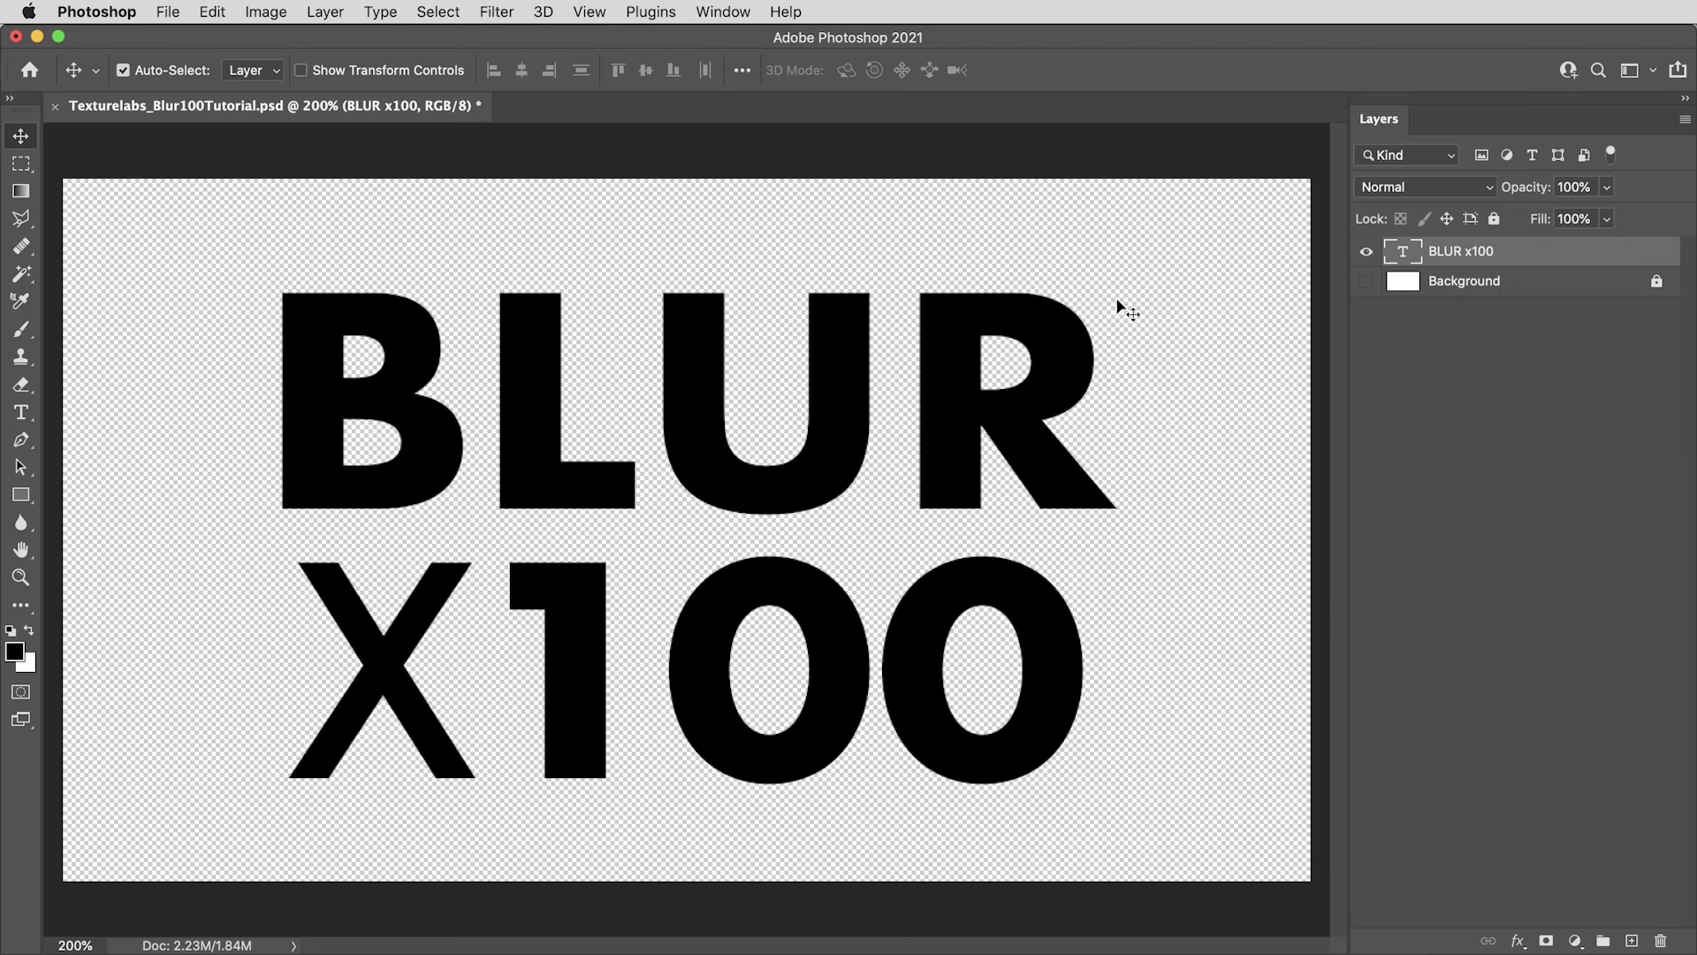
alt+click(1366, 254)
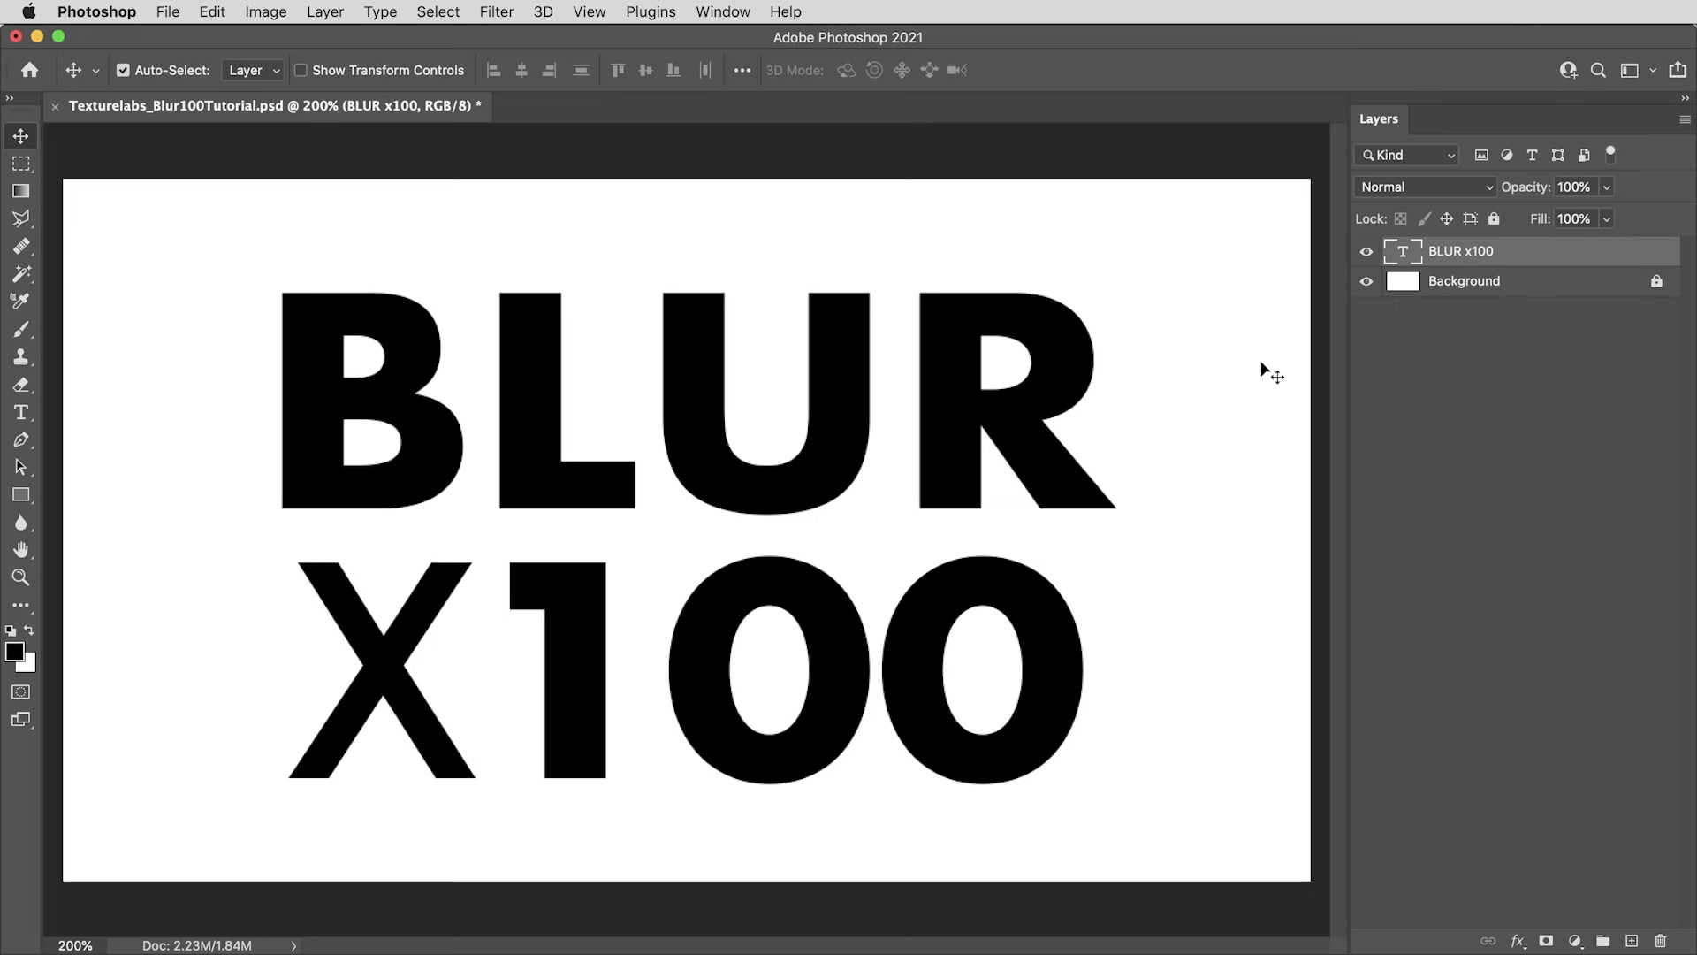
Merge the visible text into a new Layer 1 with Cmd+Opt+Shift+E and view it alone
key(super+alt+shift)
key(super+alt+shift+e)
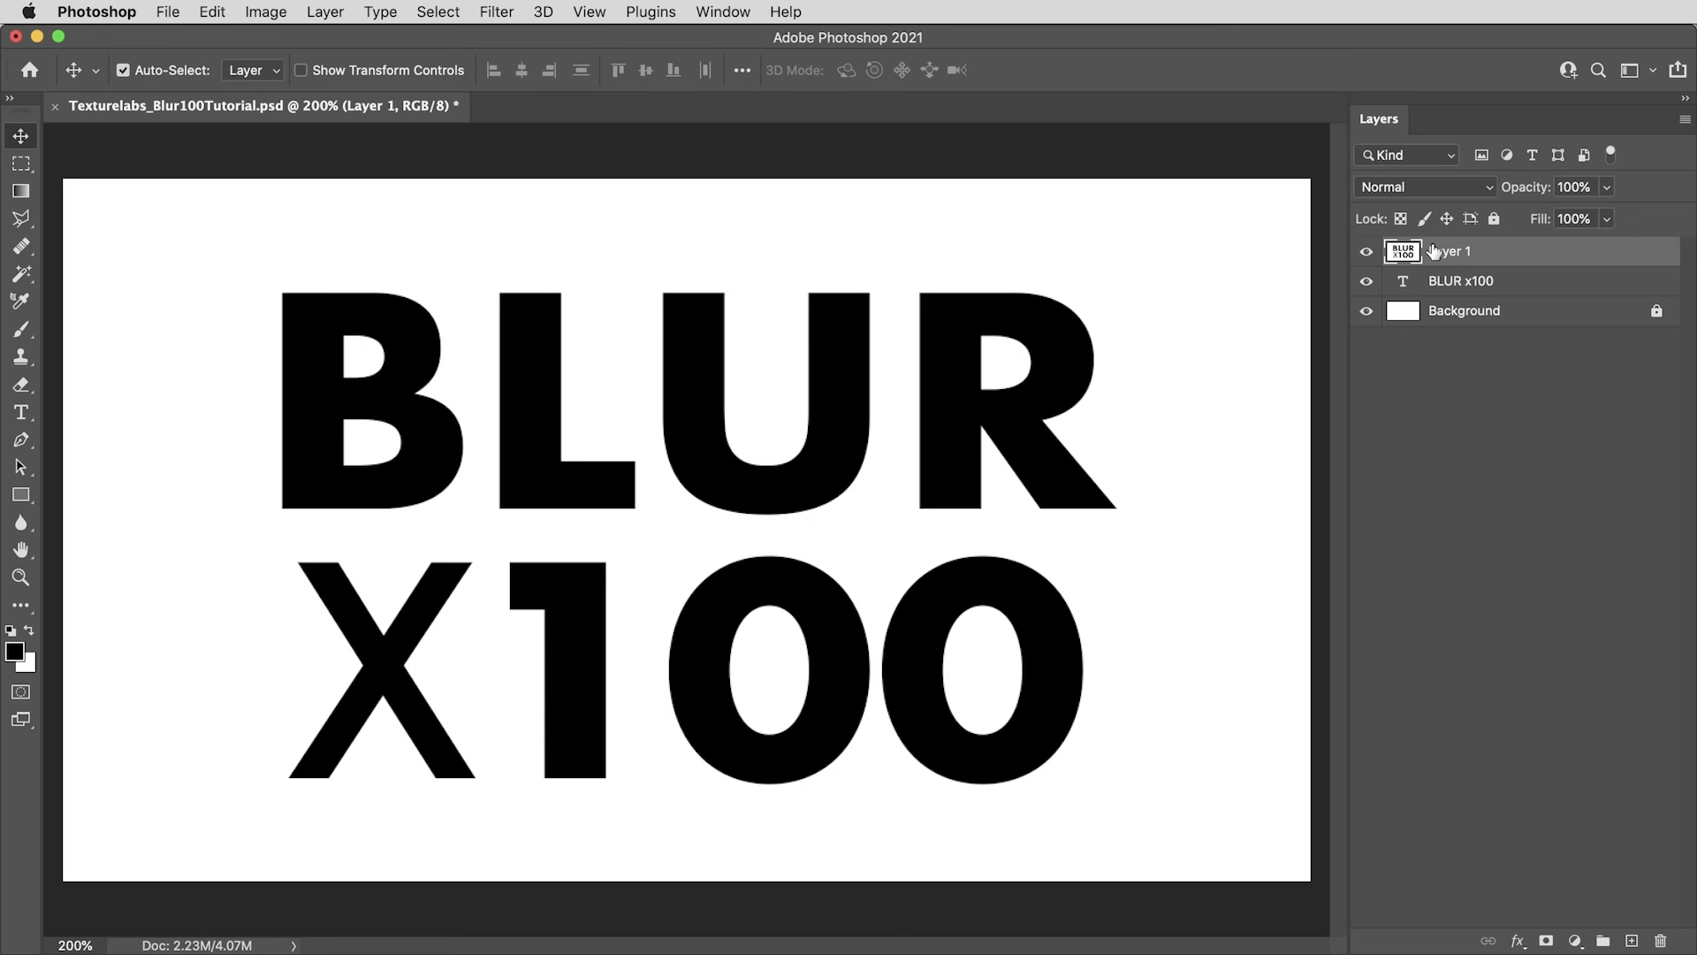
alt+click(1366, 253)
click(1546, 940)
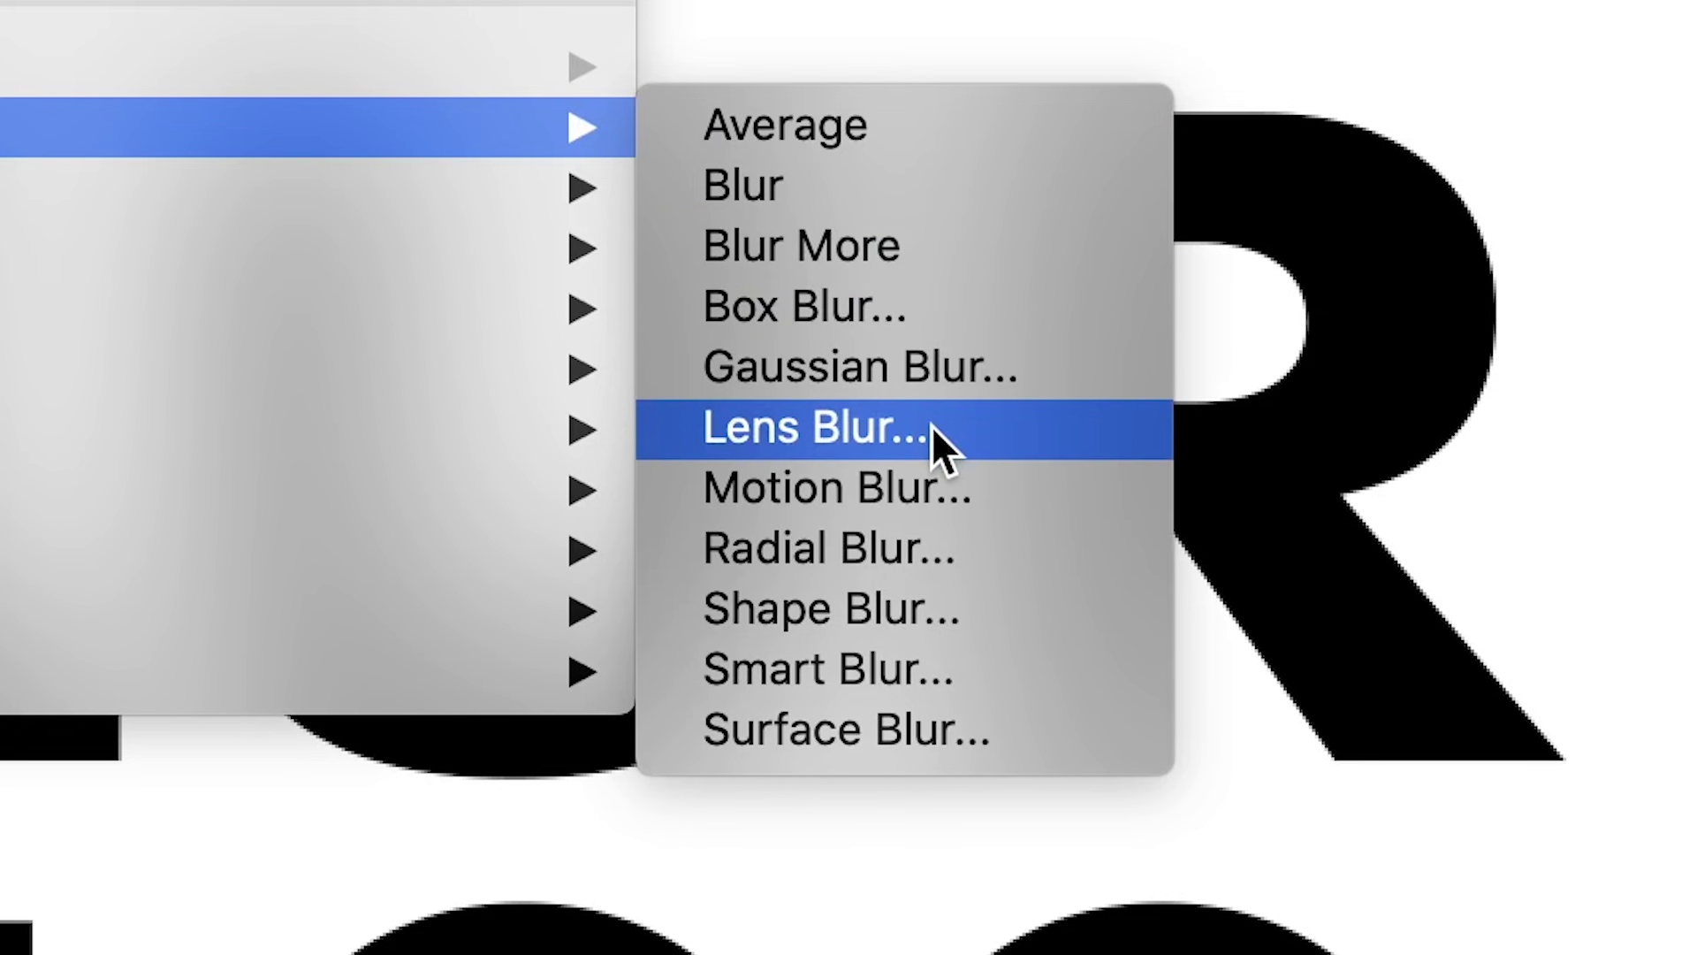
click(931, 426)
click(1237, 532)
click(1299, 655)
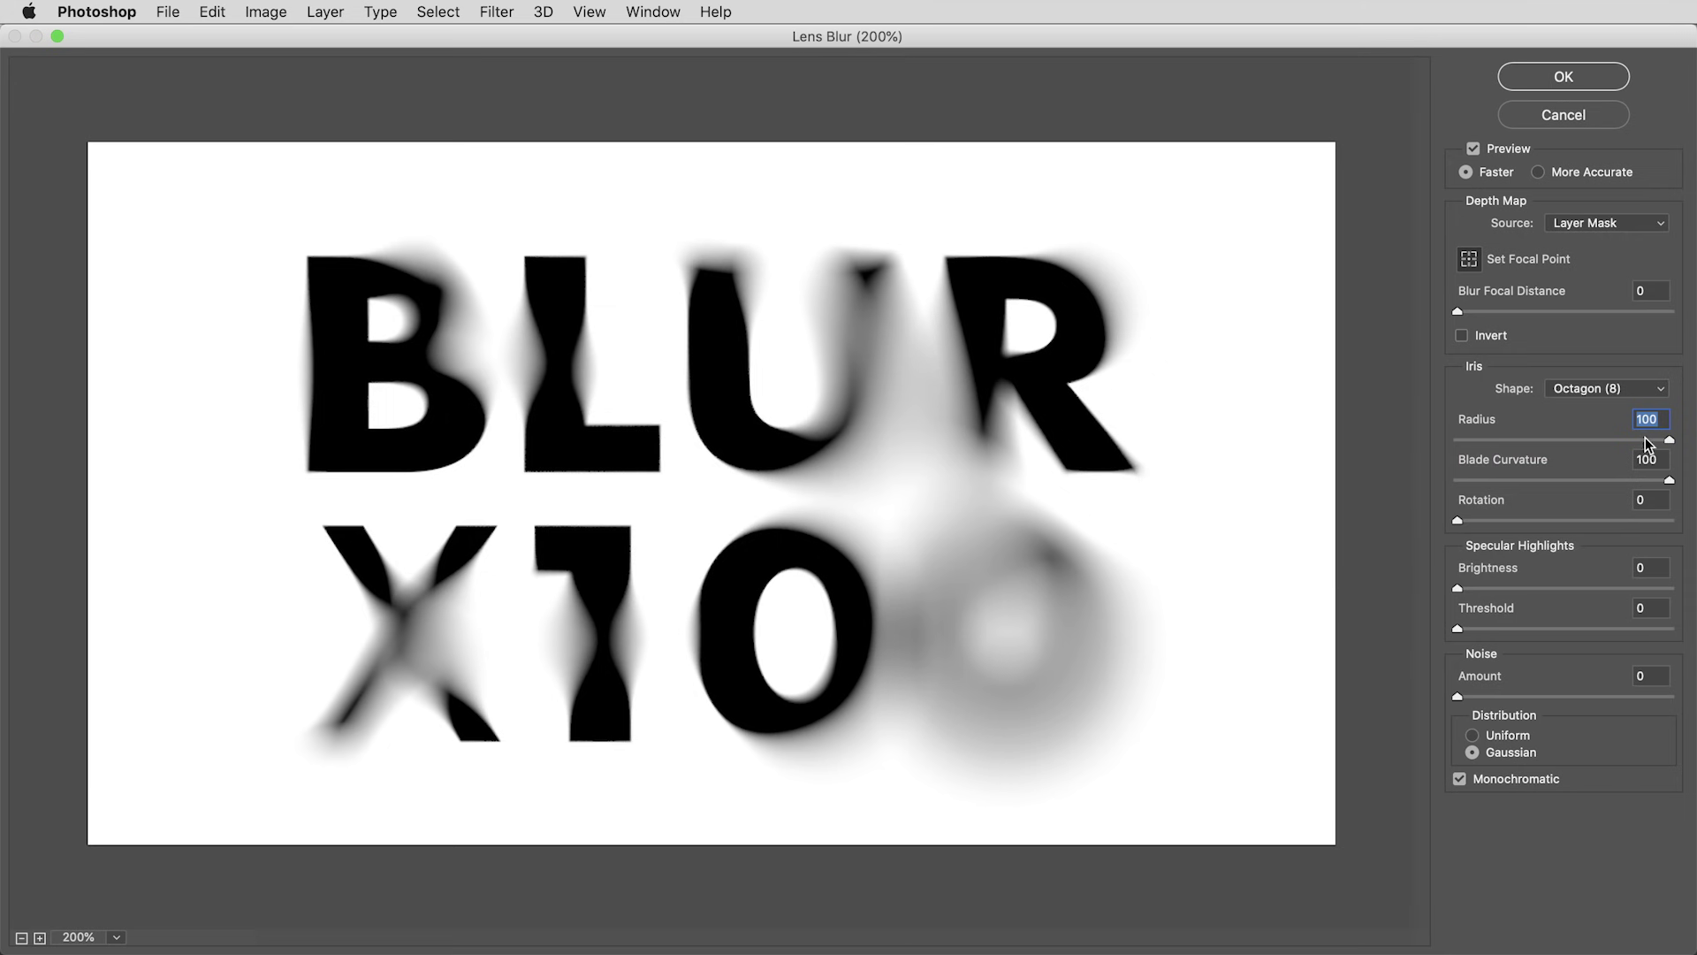
drag(1649, 441, 1693, 446)
mouse_move(1656, 444)
mouse_down()
mouse_move(1637, 445)
mouse_move(1652, 447)
mouse_up()
click(1569, 118)
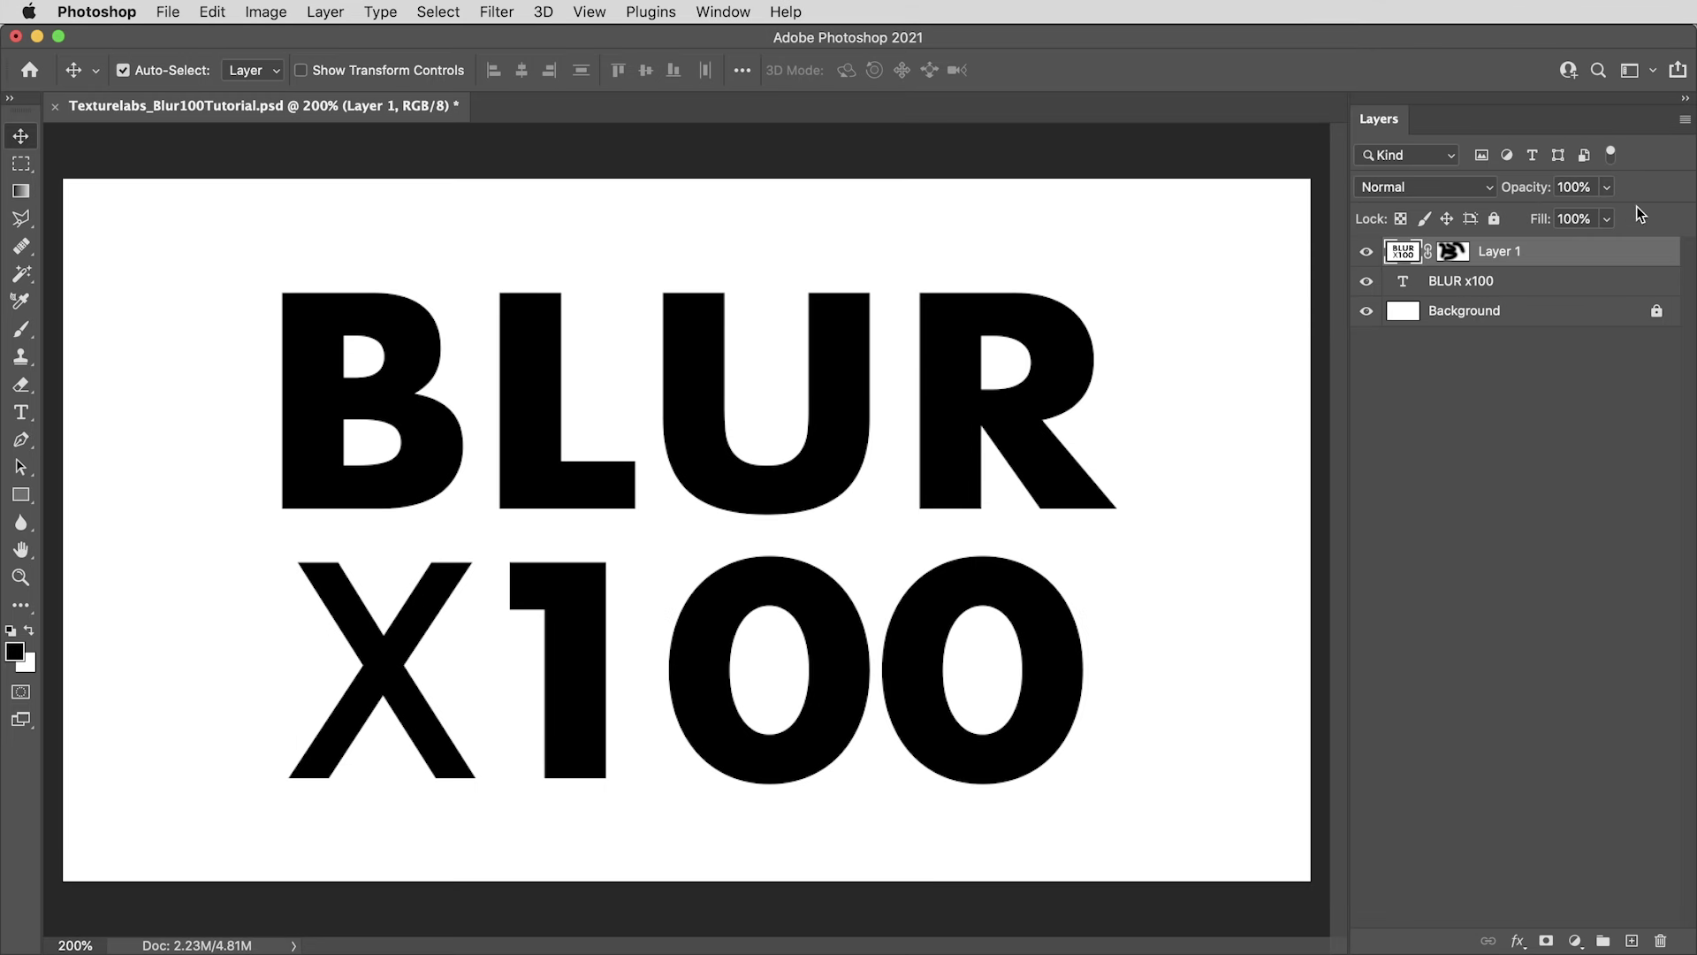
Delete Layer 1's mask, then test the Blur tool on the L and undo it
right_click(1453, 248)
click(1494, 287)
click(26, 522)
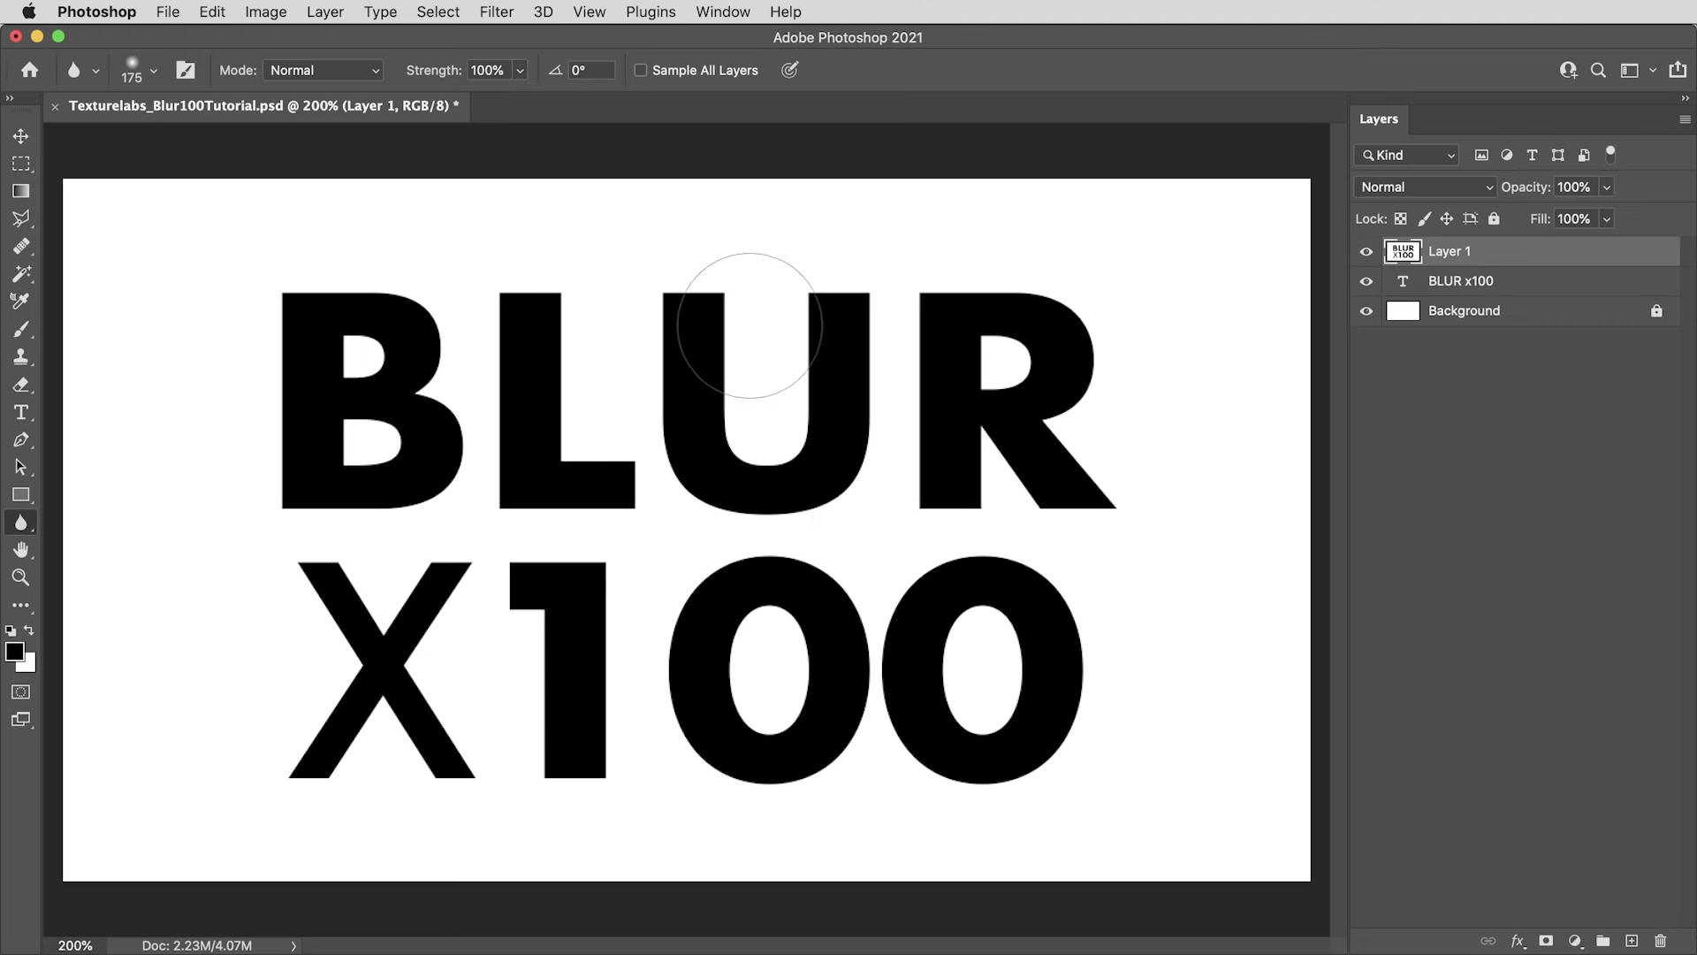
mouse_move(531, 305)
mouse_down()
mouse_move(473, 296)
mouse_move(584, 339)
mouse_move(693, 495)
mouse_move(840, 512)
mouse_move(1025, 685)
mouse_move(1034, 549)
mouse_up()
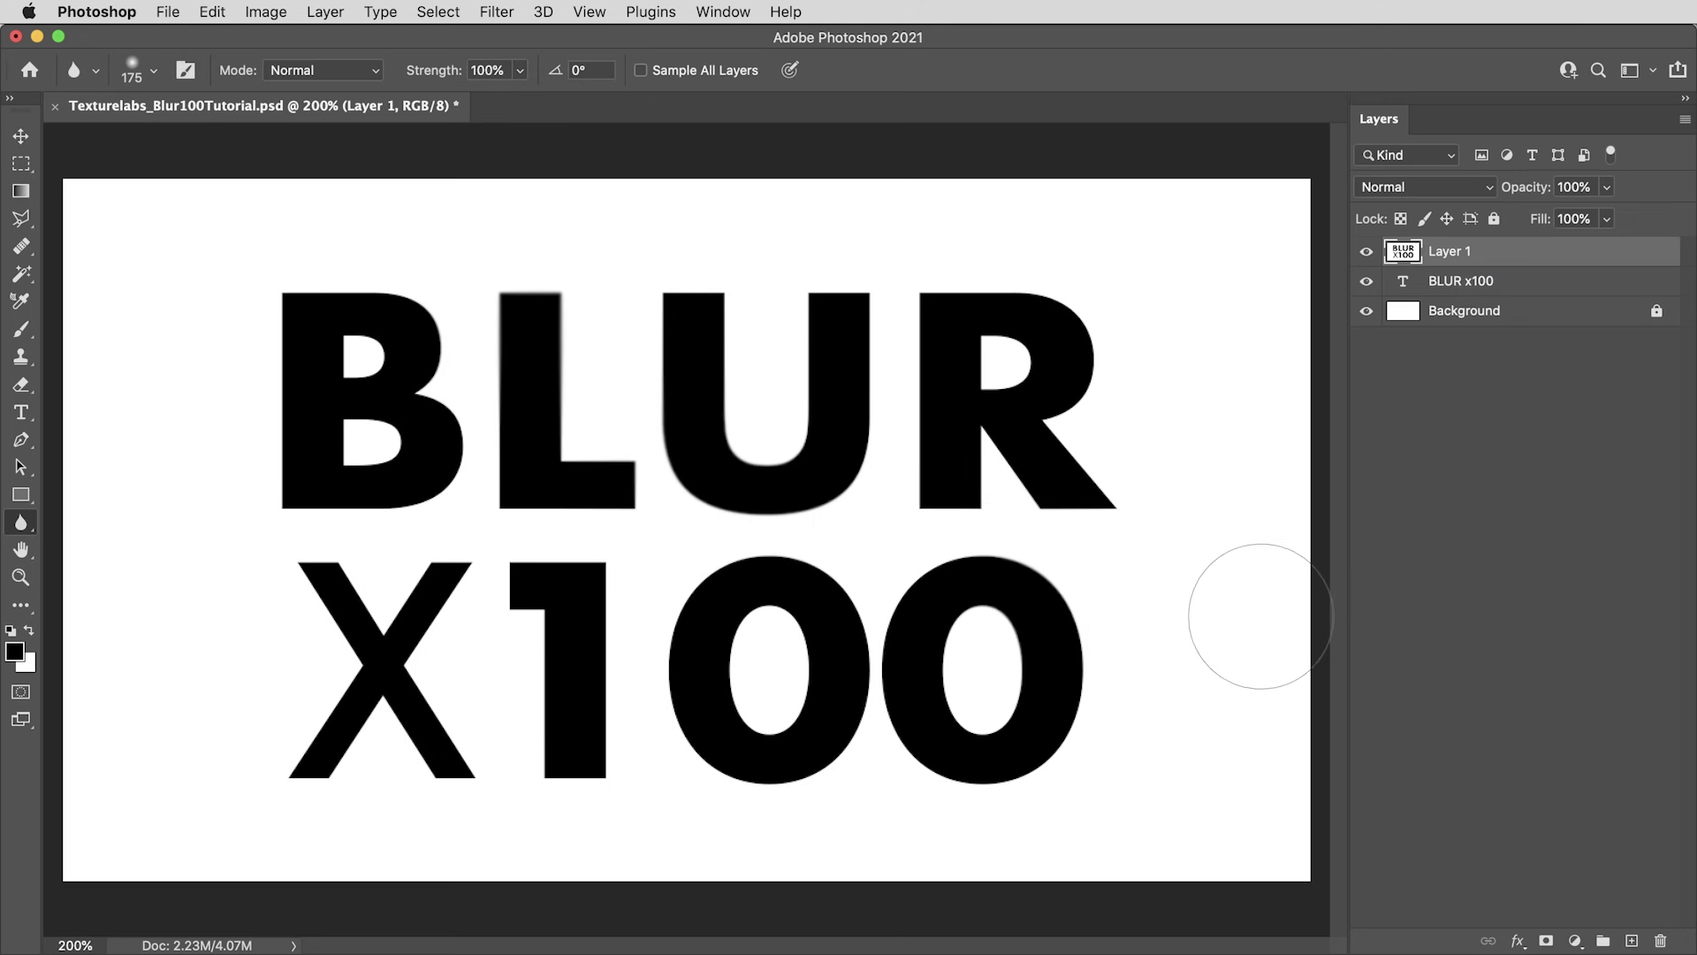
key(v)
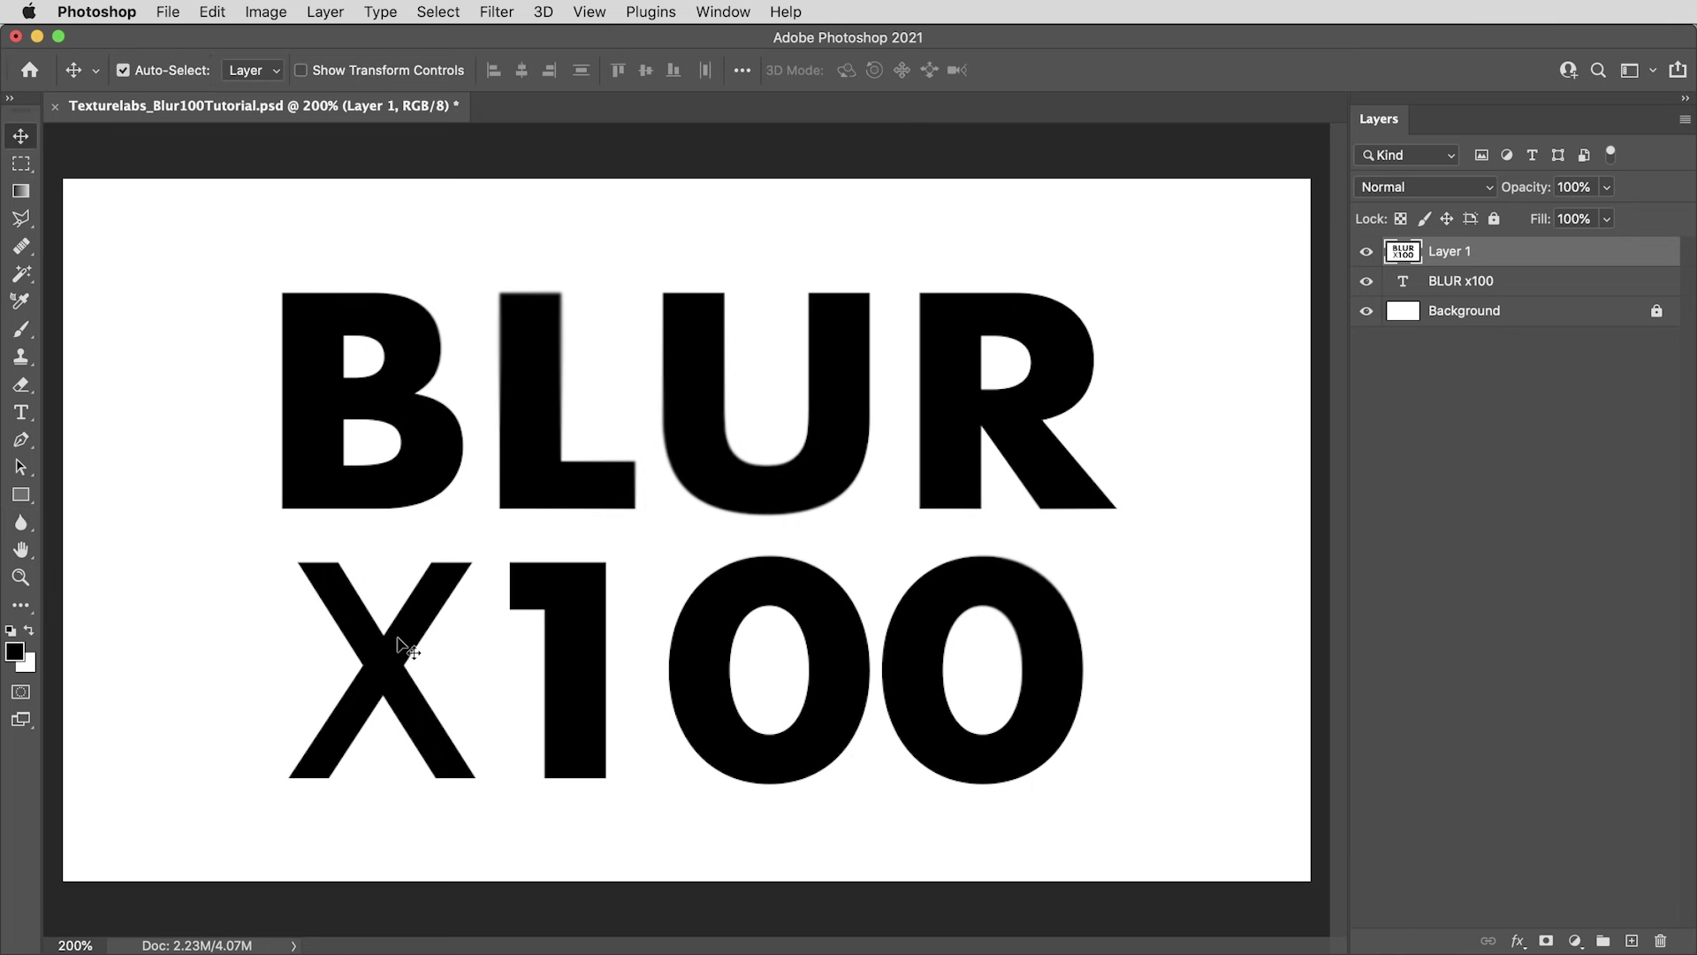
key(super+z)
key(super+z)
key(super+z)
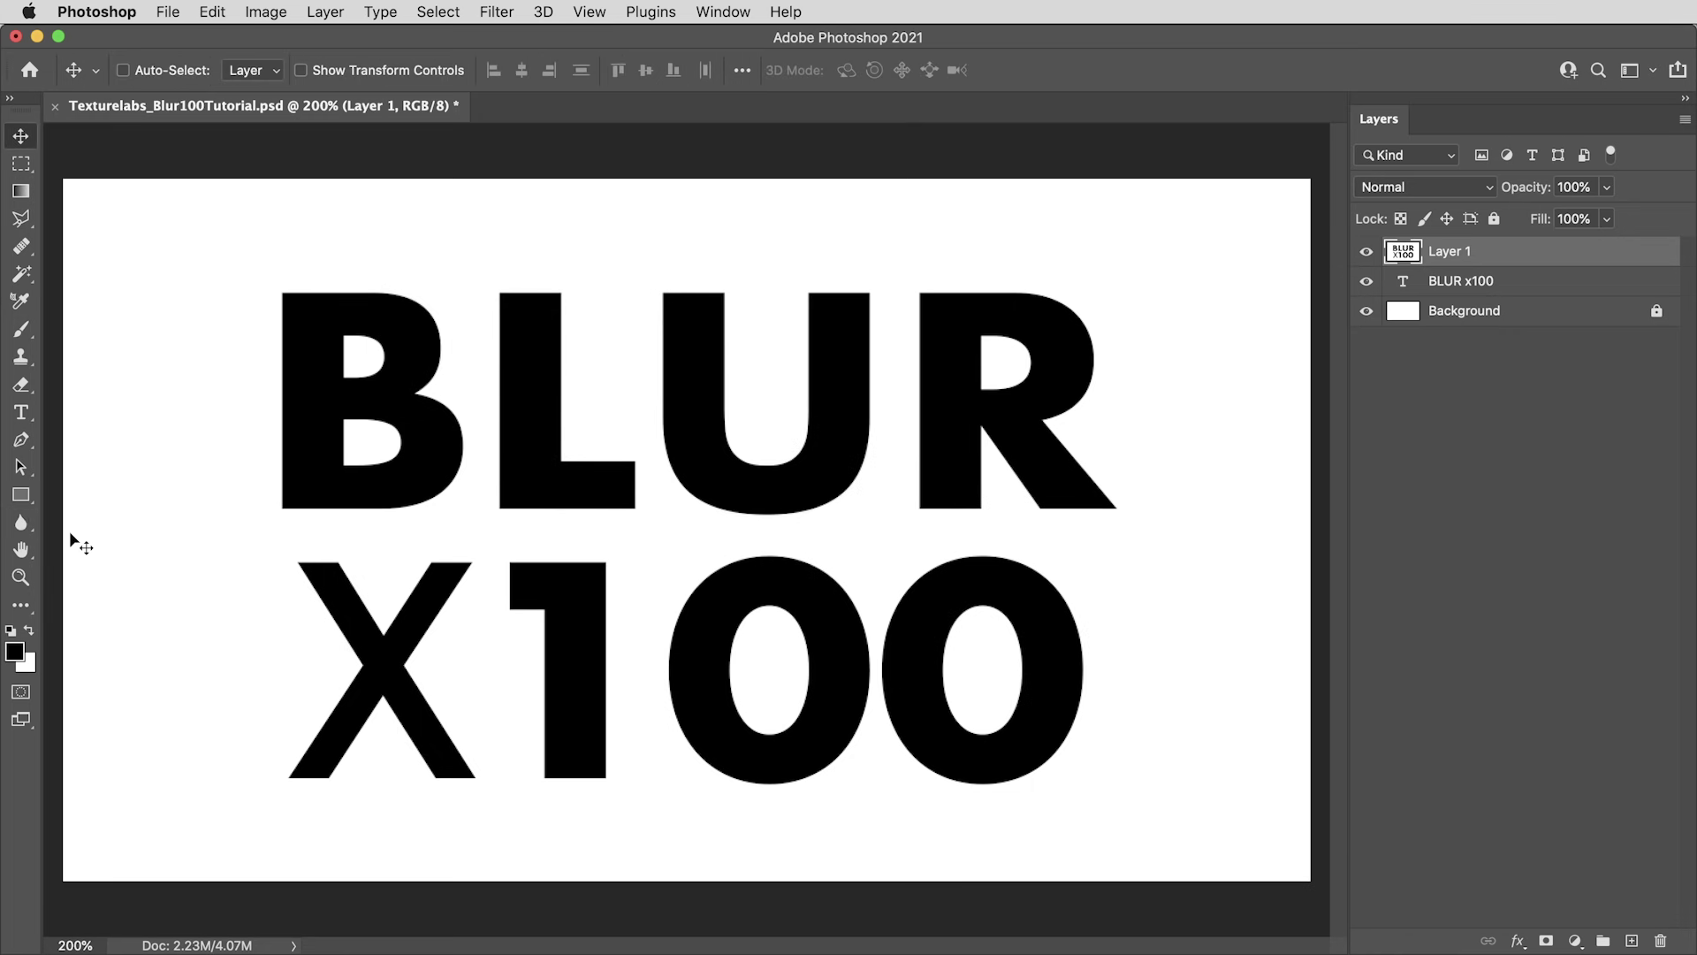
Switch from the Blur tool to the Smudge Tool with Strength 50%
click(32, 529)
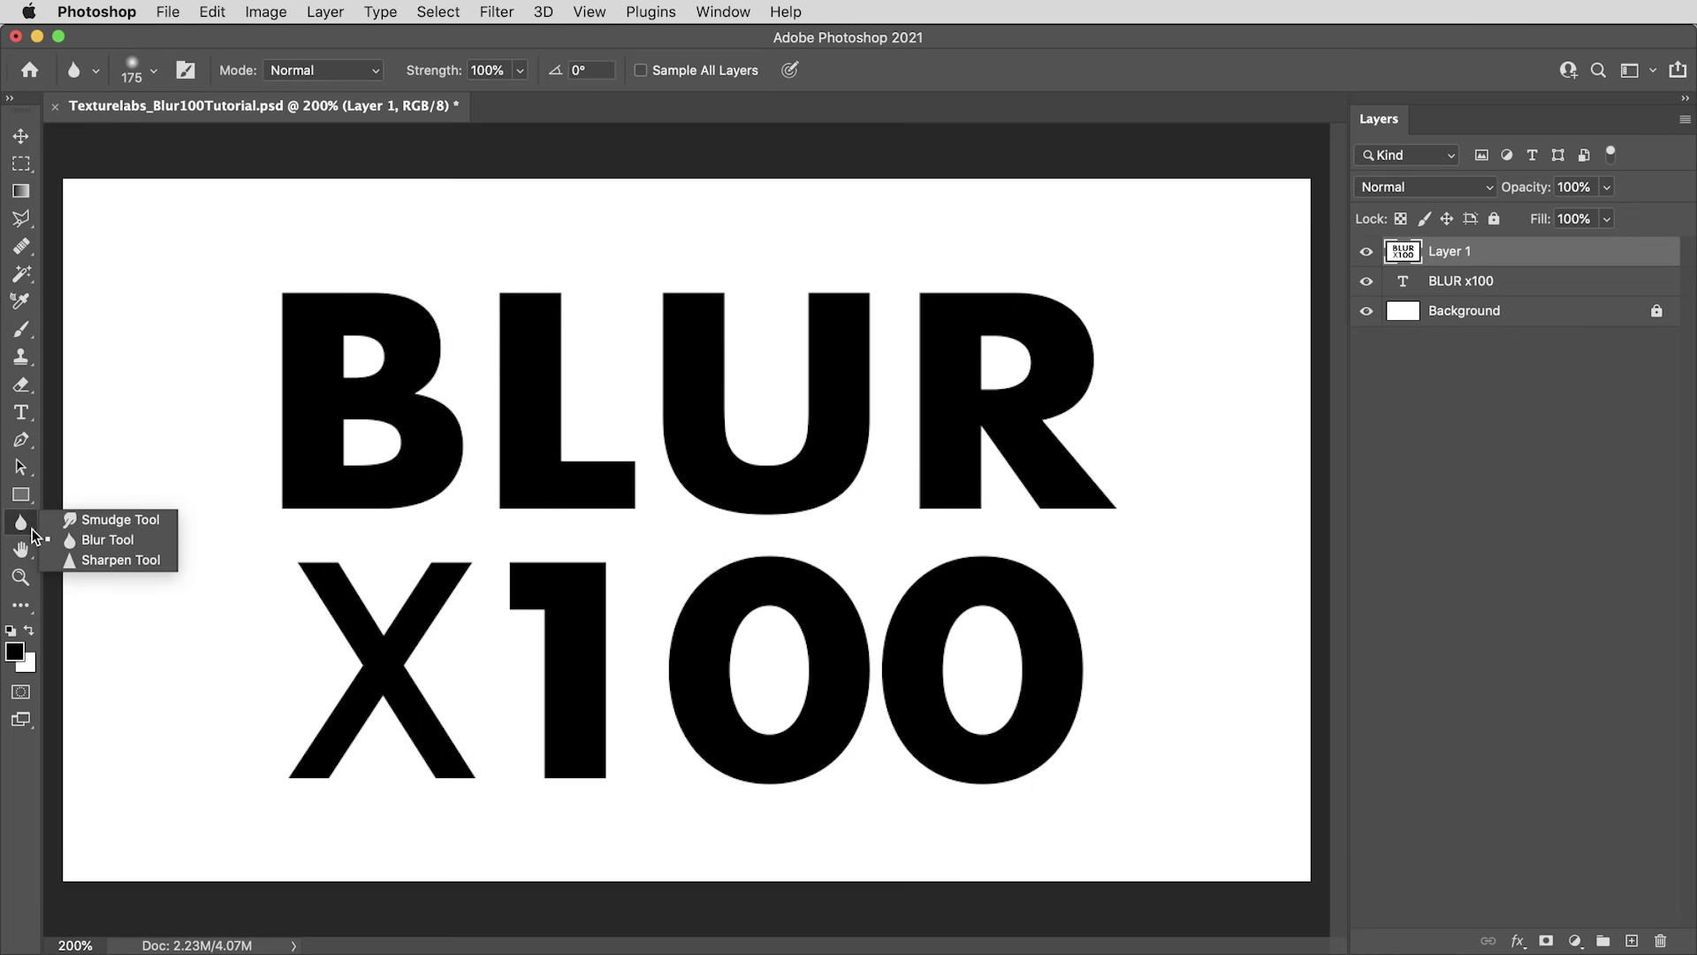
click(129, 519)
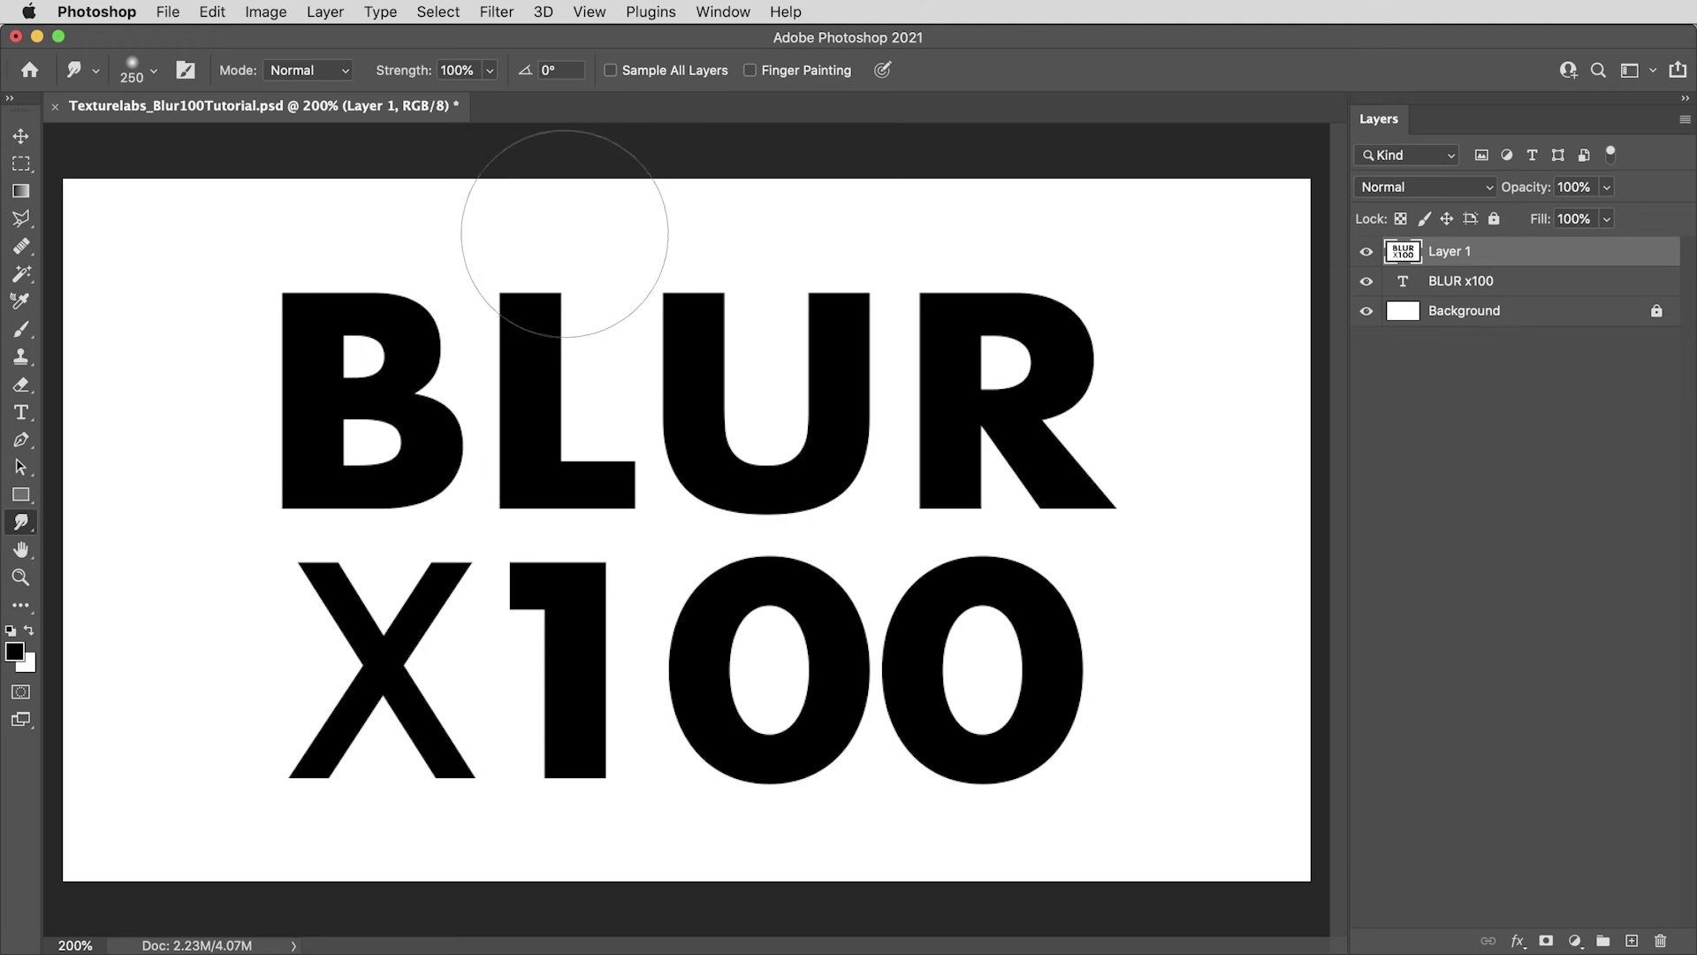
click(461, 70)
text(5)
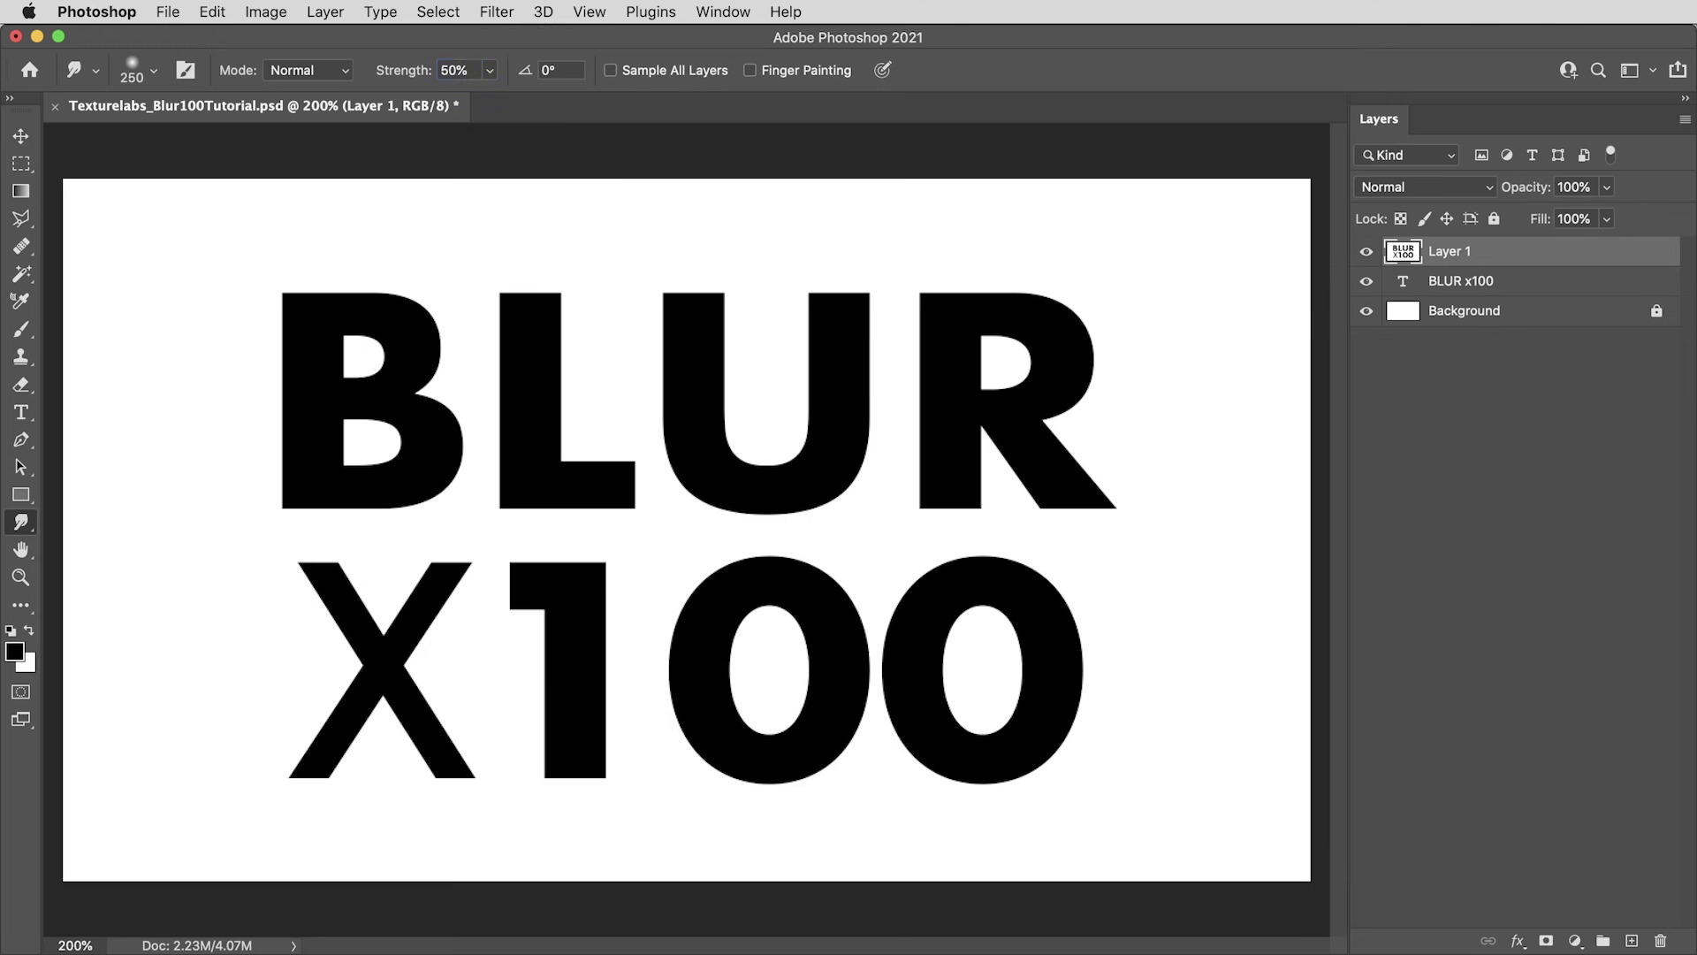
text(0)
Test-smear the B, L, U and R sideways, then undo the distortions
mouse_move(398, 336)
mouse_down()
mouse_move(693, 345)
mouse_move(791, 408)
mouse_move(695, 462)
mouse_move(523, 493)
mouse_move(458, 559)
mouse_move(478, 635)
mouse_move(586, 681)
mouse_move(763, 671)
mouse_move(862, 571)
mouse_move(1020, 626)
mouse_move(992, 584)
mouse_move(985, 398)
mouse_move(1062, 338)
mouse_move(1139, 378)
mouse_move(1166, 451)
mouse_move(1045, 388)
mouse_move(1041, 331)
mouse_move(1143, 466)
mouse_move(1109, 703)
mouse_up()
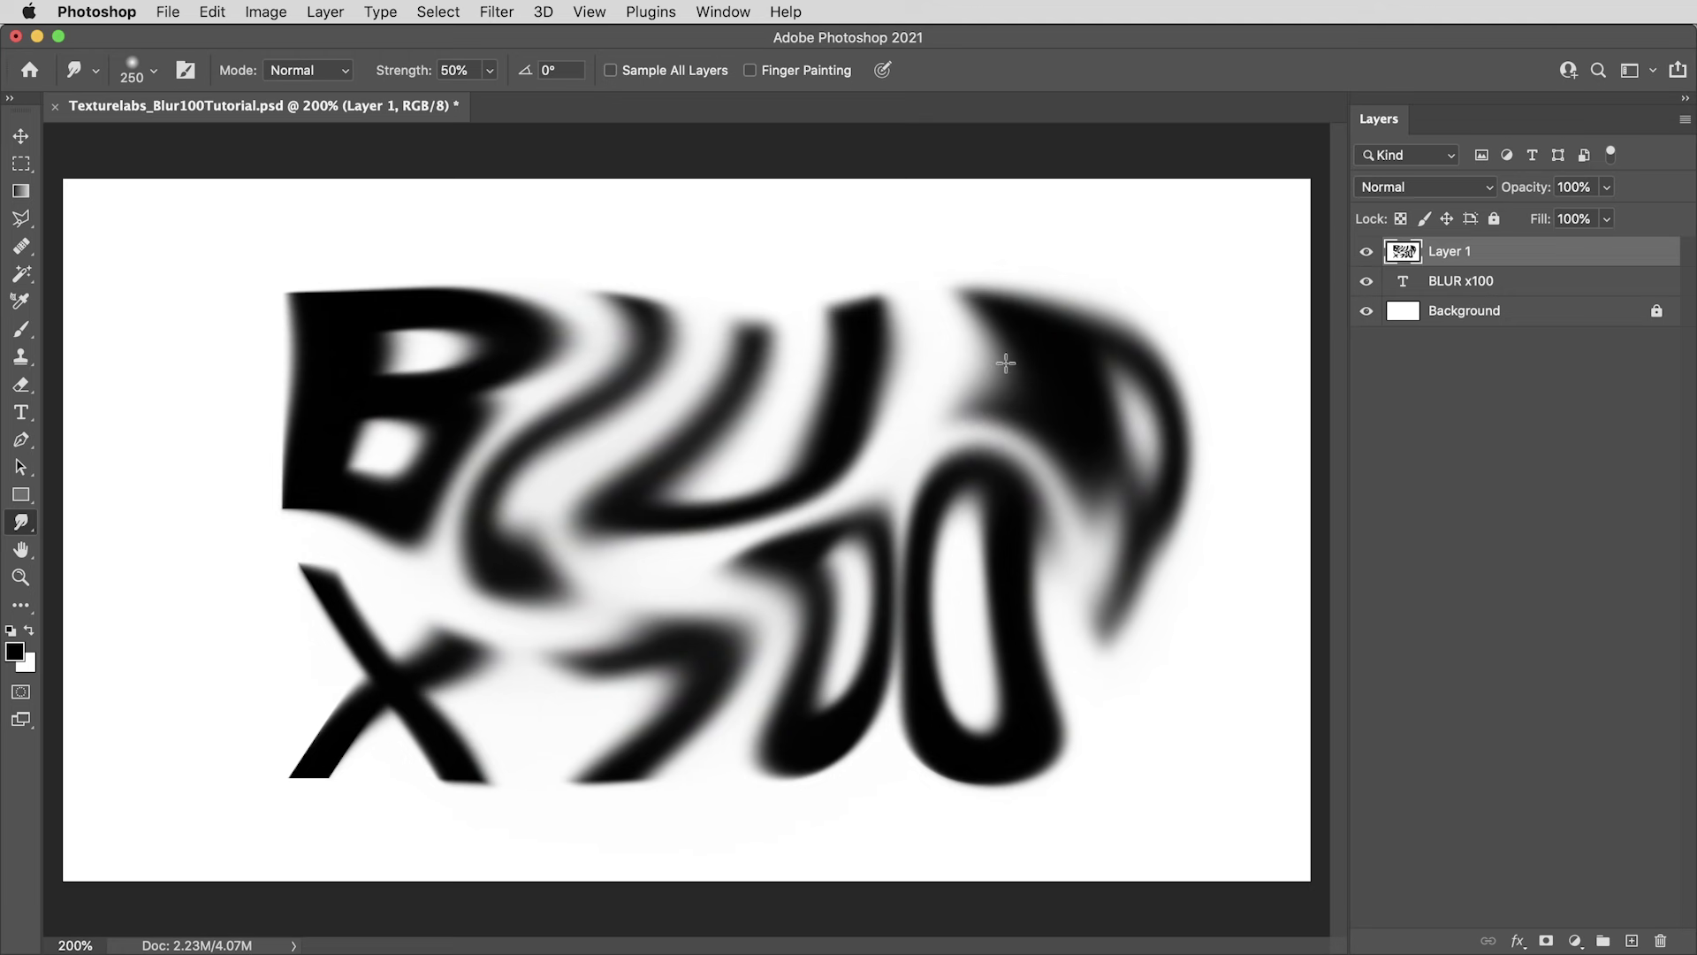
mouse_move(1001, 351)
mouse_down()
mouse_move(992, 327)
mouse_move(1077, 407)
mouse_move(1108, 480)
mouse_up()
key(super+z)
key(super+z)
key(super+z)
key(super+z)
key(super+z)
key(super+z)
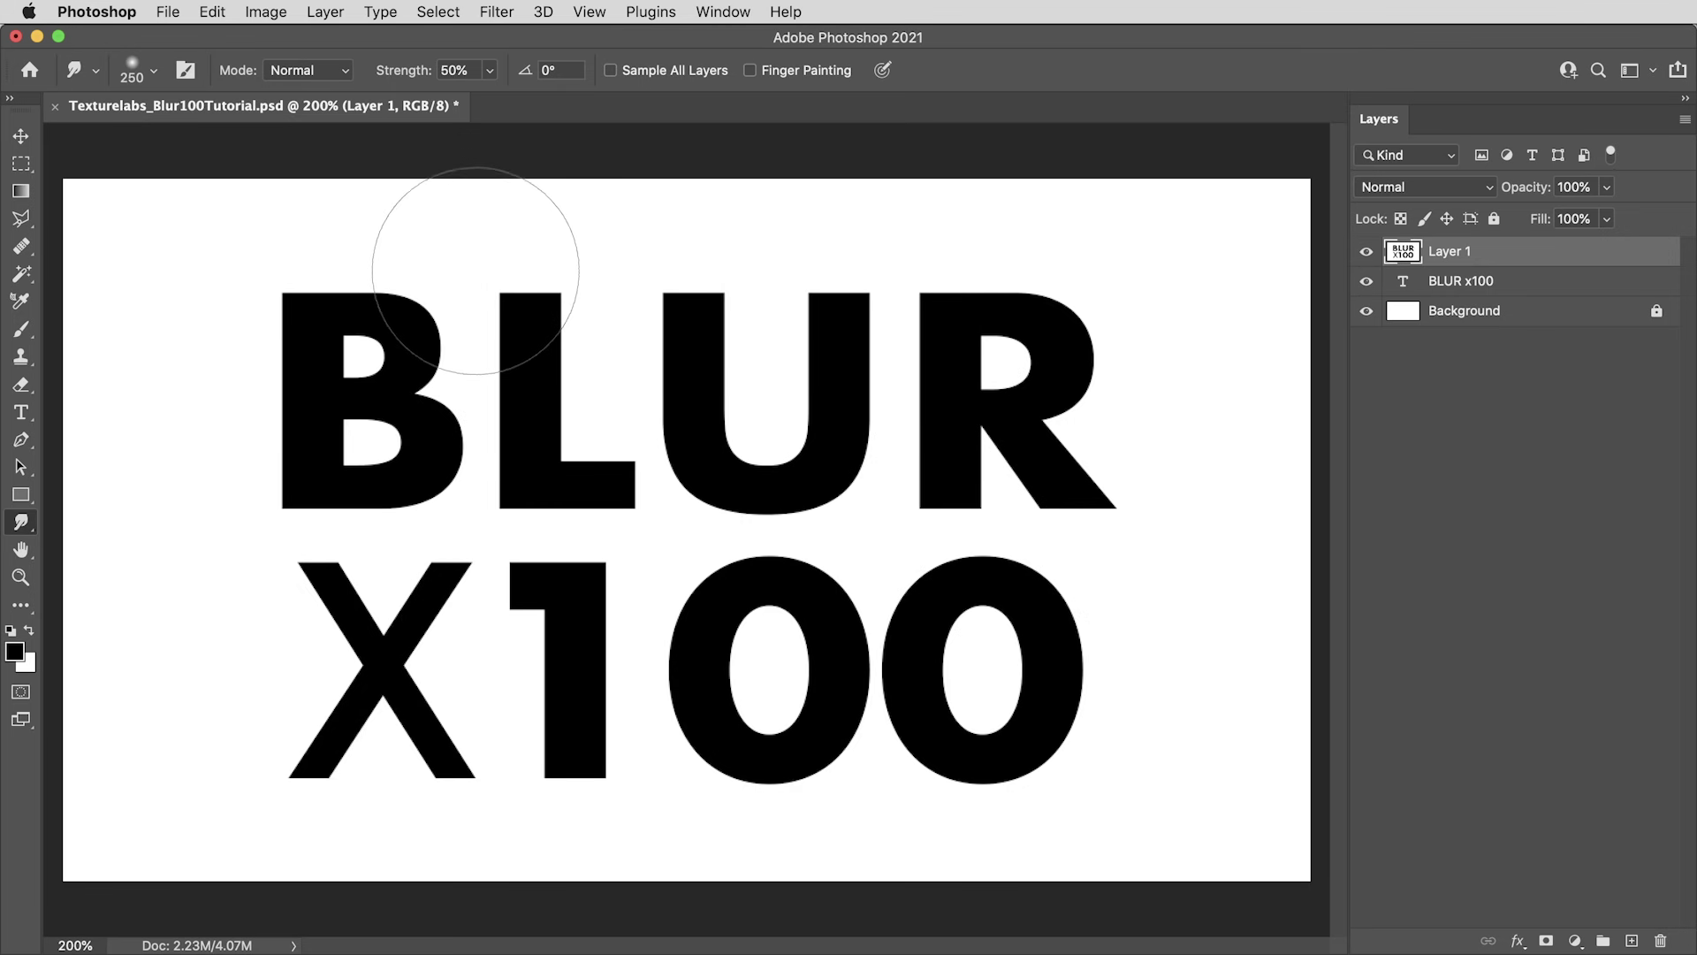
Smudge the tops of B, L, U and both zeros with a 300 px soft brush
mouse_move(473, 259)
mouse_down()
mouse_move(450, 259)
mouse_move(468, 249)
mouse_up()
mouse_move(678, 258)
mouse_down()
mouse_move(636, 216)
mouse_move(658, 265)
mouse_up()
mouse_move(851, 620)
mouse_down()
mouse_move(815, 625)
mouse_move(840, 634)
mouse_move(784, 750)
mouse_move(757, 750)
mouse_move(777, 757)
mouse_move(773, 800)
mouse_move(714, 814)
mouse_move(722, 830)
mouse_up()
key(bracketright)
key(bracketright)
key(bracketleft)
drag(1020, 771, 993, 786)
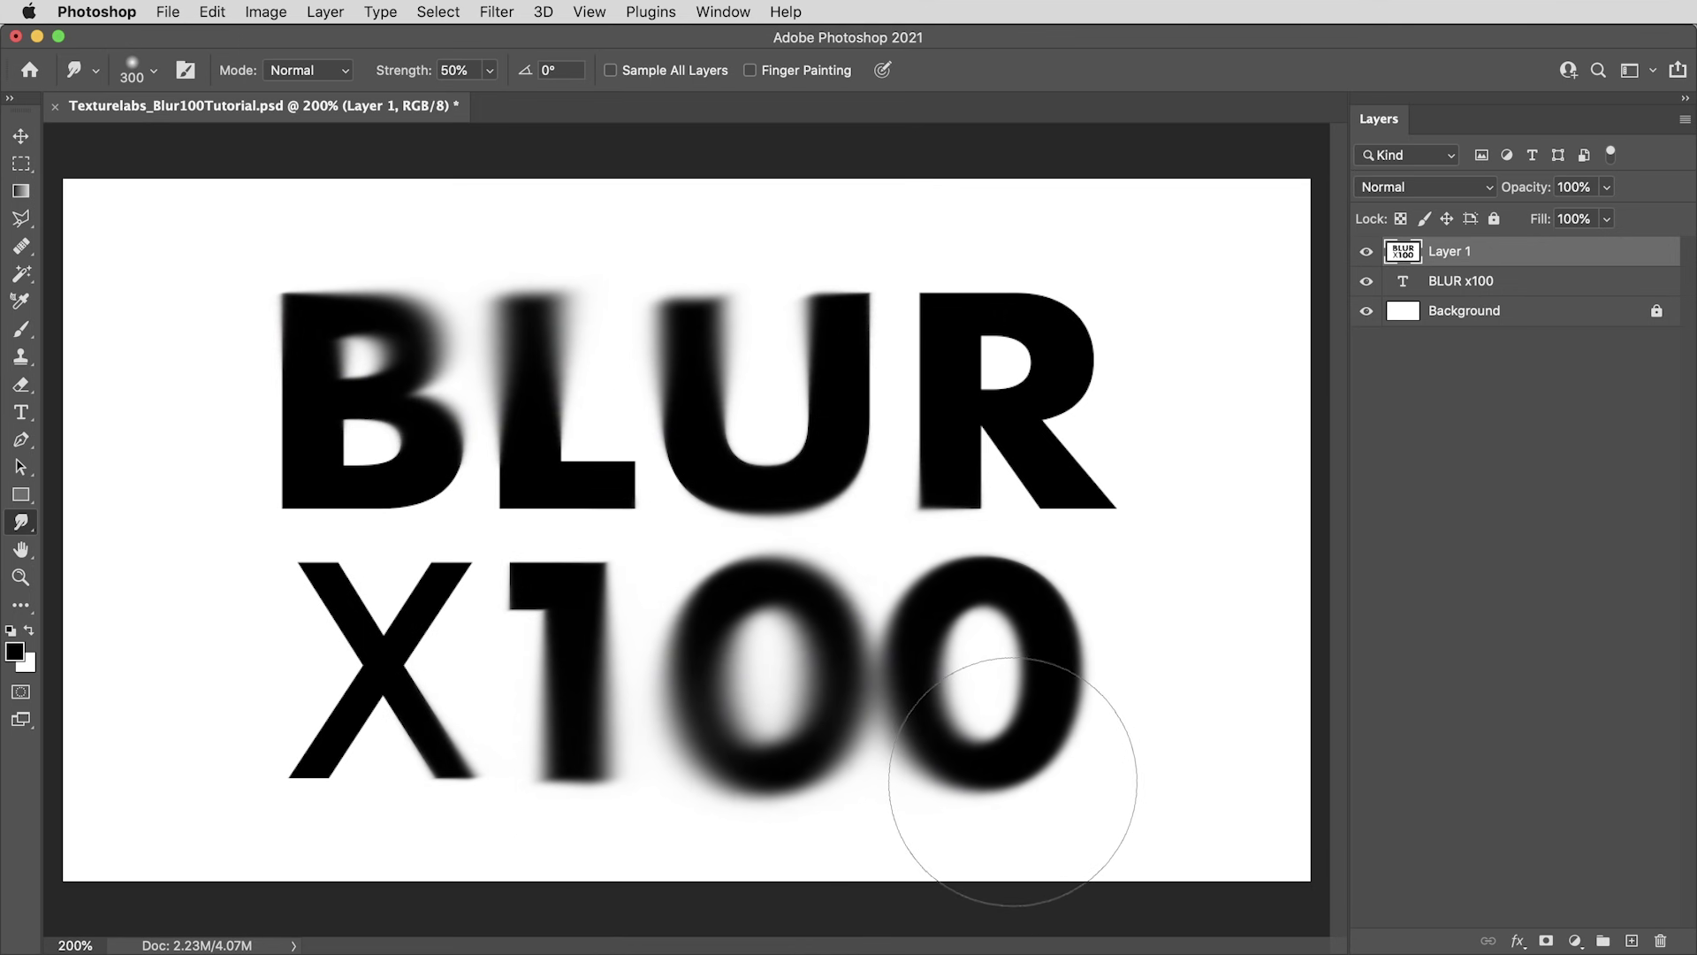
right_click(732, 340)
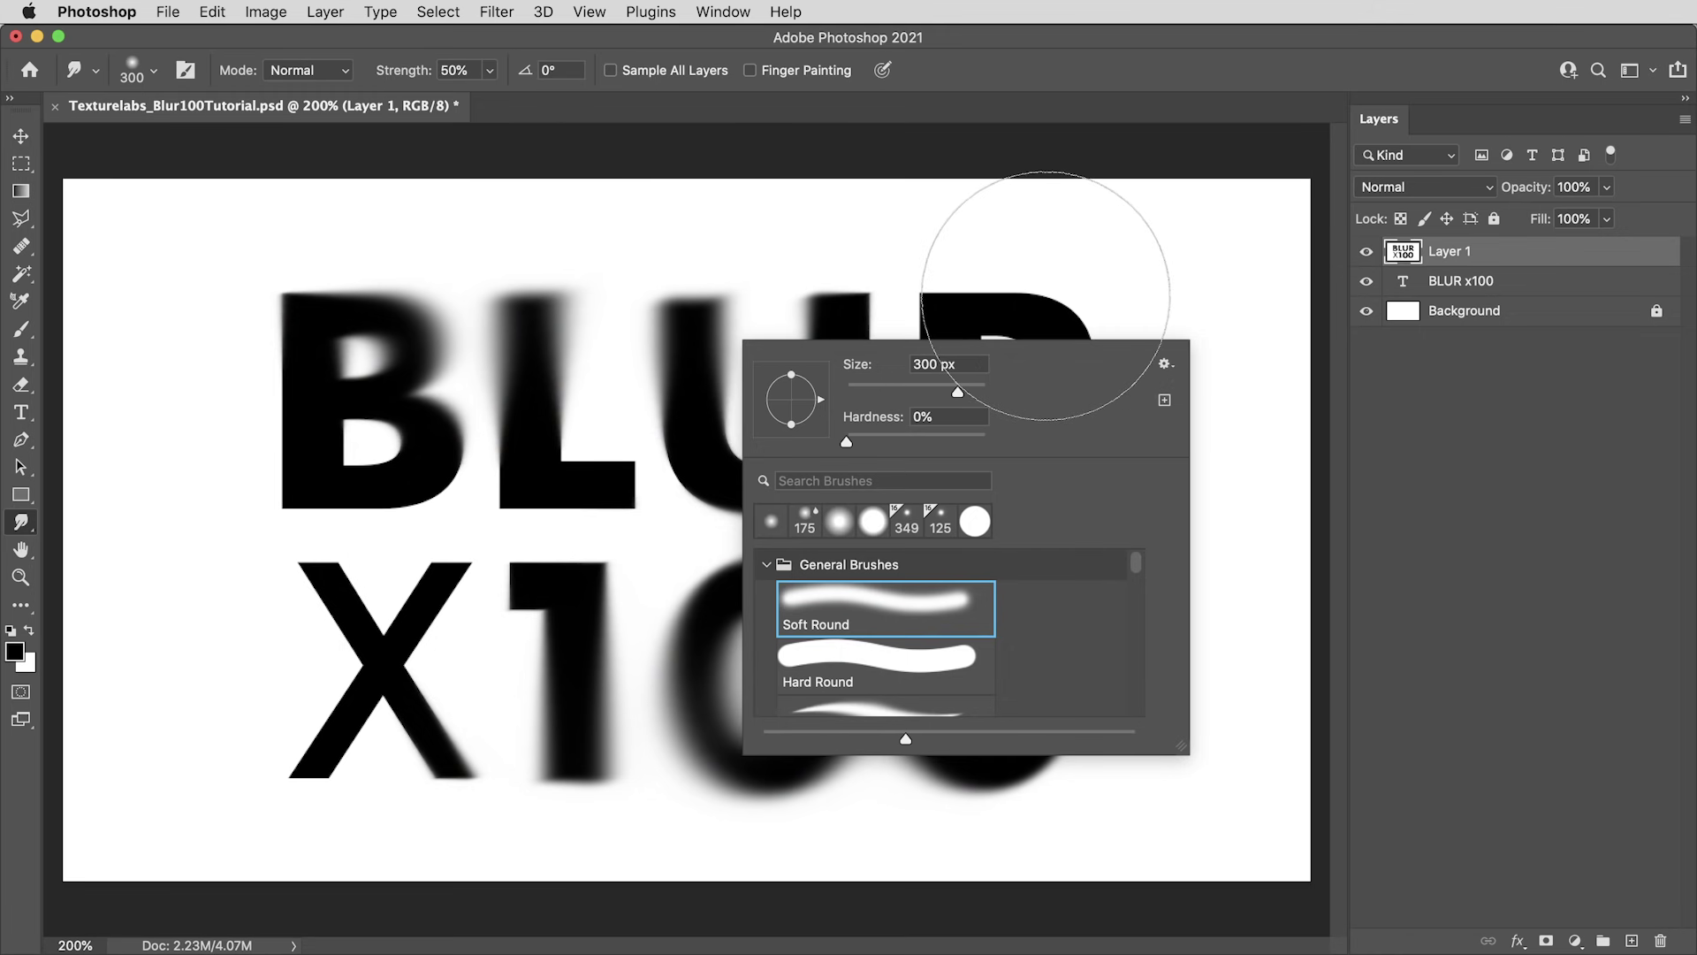
Enlarge the smudge brush to 700 and smear the R into a soft blur
key(Escape)
key(bracketleft)
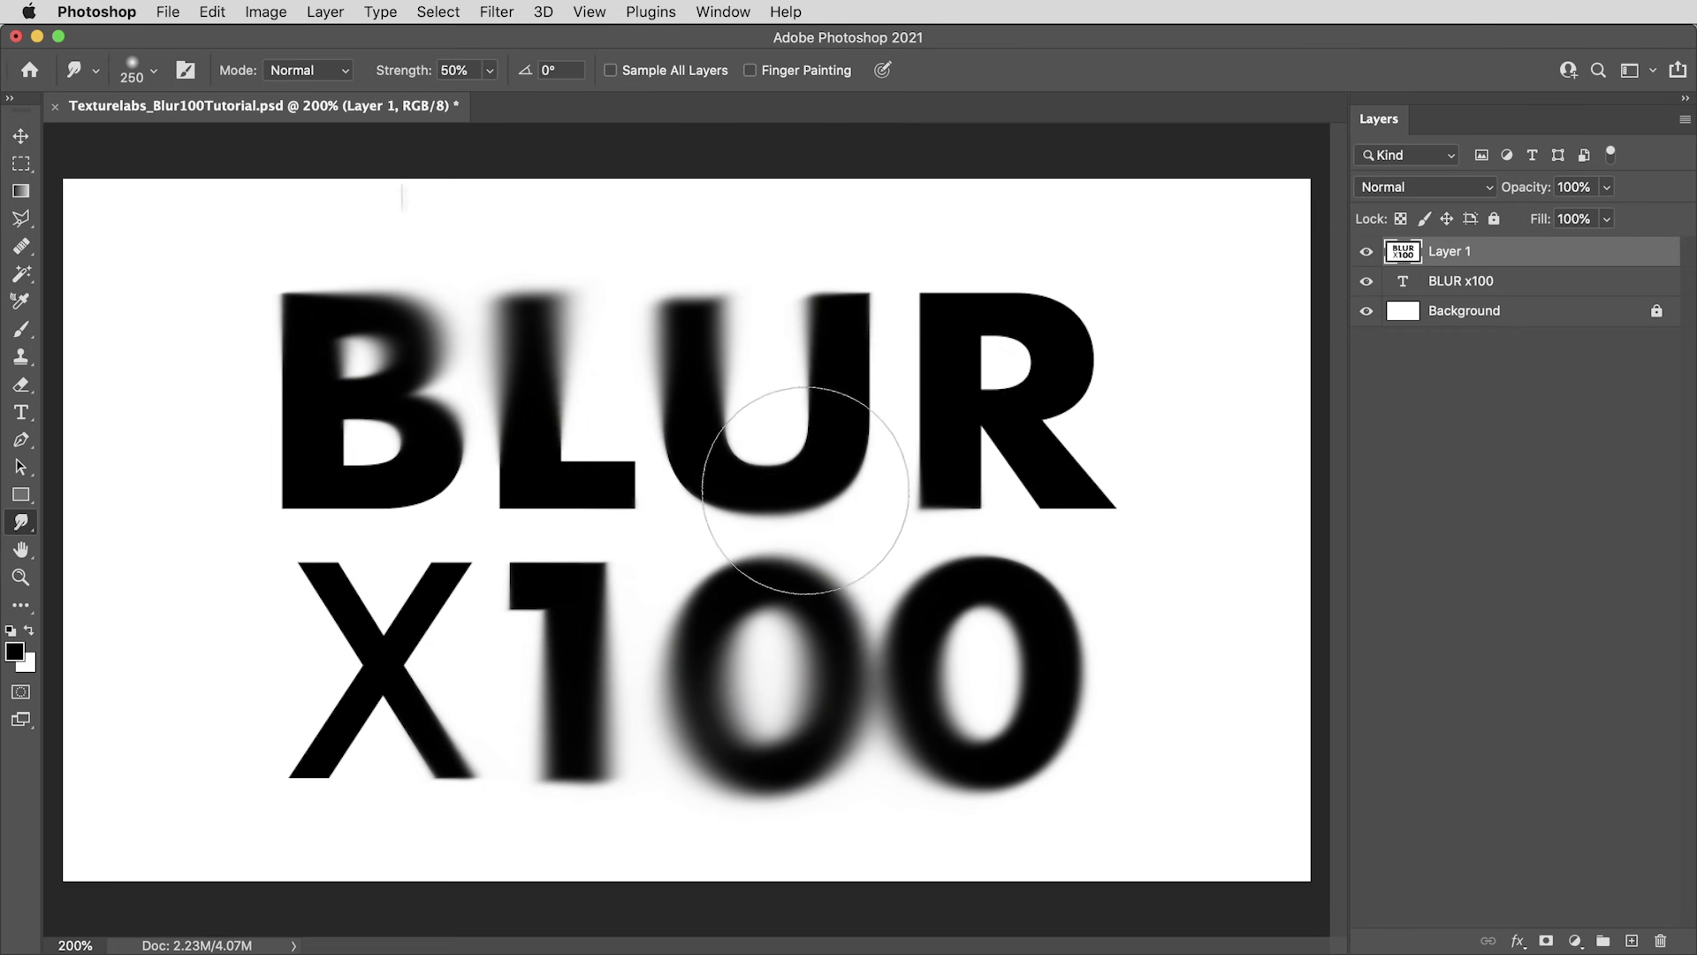
key(bracketright)
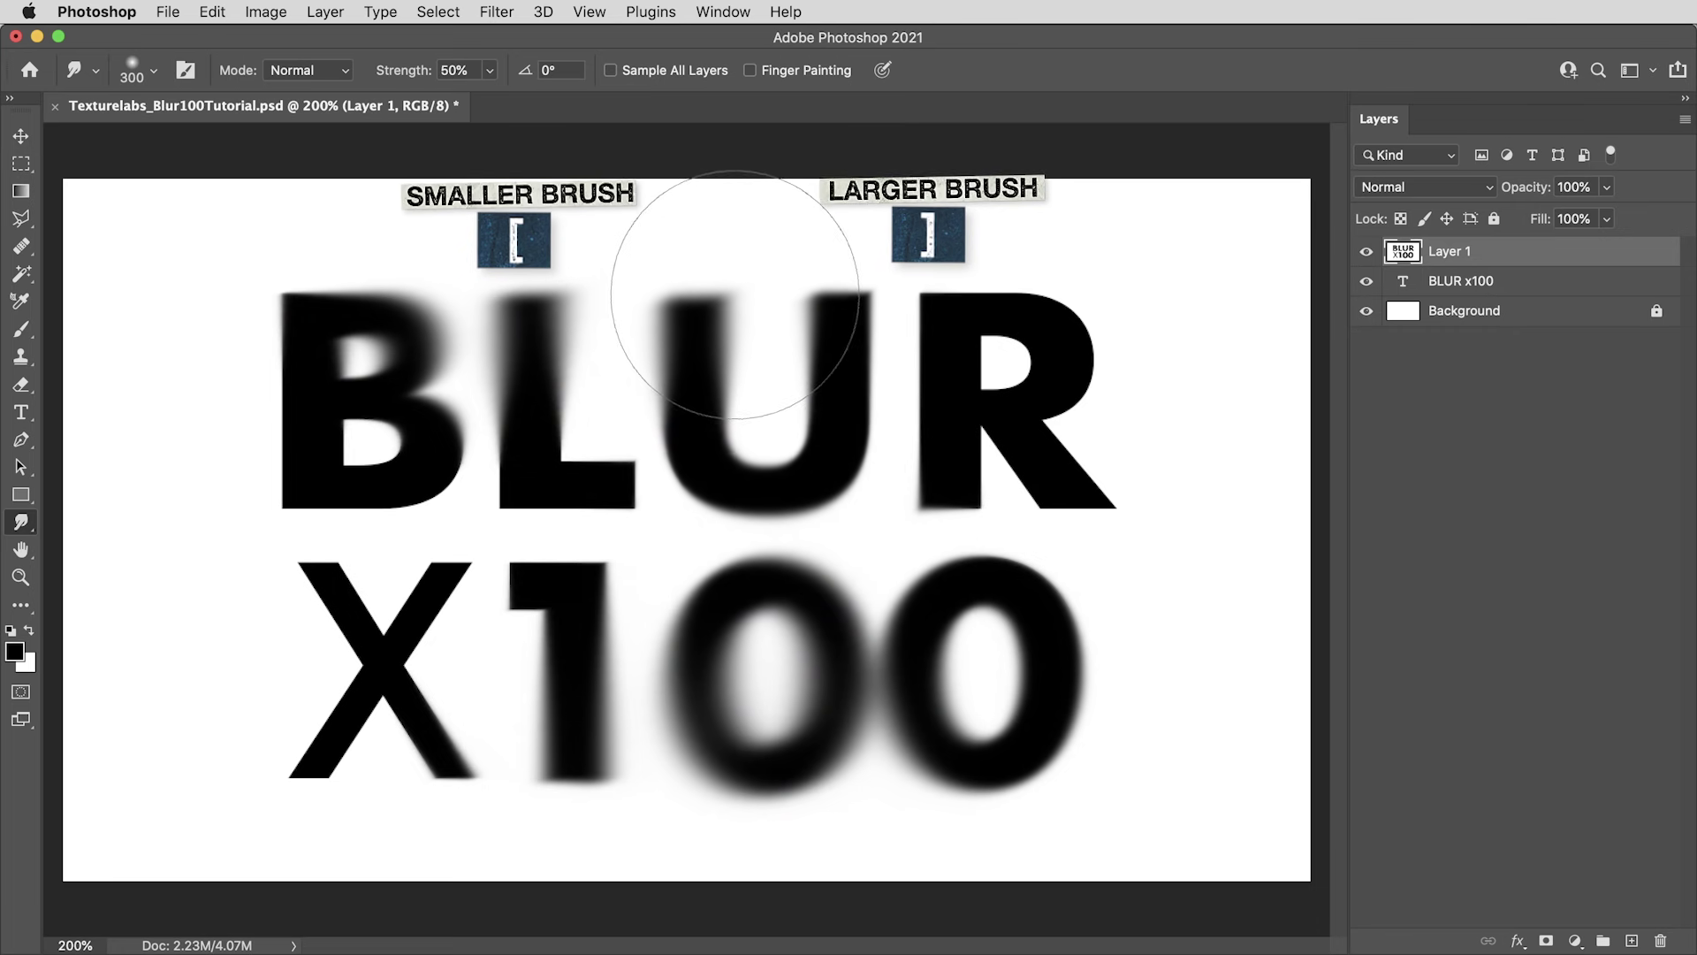
key(bracketright)
key(bracketright)
key(bracketright)
key(bracketright)
mouse_move(1015, 434)
mouse_down()
mouse_move(1047, 456)
mouse_move(1034, 321)
mouse_move(1014, 397)
mouse_move(1007, 787)
mouse_move(1019, 777)
mouse_move(984, 769)
mouse_move(1016, 782)
mouse_move(1015, 818)
mouse_move(882, 825)
mouse_move(901, 844)
mouse_move(894, 818)
mouse_up()
Smudge the 1, first 0 and tops of the U and L with 300–600 brushes
key(bracketleft)
key(bracketleft)
key(bracketleft)
mouse_move(681, 777)
mouse_down()
mouse_move(663, 778)
mouse_move(690, 835)
mouse_up()
key(bracketleft)
drag(795, 795, 799, 814)
mouse_move(737, 234)
mouse_down()
mouse_move(704, 270)
mouse_move(722, 255)
mouse_move(553, 238)
mouse_move(754, 273)
mouse_move(729, 261)
mouse_move(754, 245)
mouse_move(742, 256)
mouse_move(755, 225)
mouse_move(740, 190)
mouse_move(780, 198)
mouse_move(760, 215)
mouse_move(864, 197)
mouse_move(851, 211)
mouse_move(919, 508)
mouse_up()
key(bracketright)
key(bracketright)
key(bracketright)
key(bracketleft)
key(bracketleft)
key(bracketleft)
key(bracketleft)
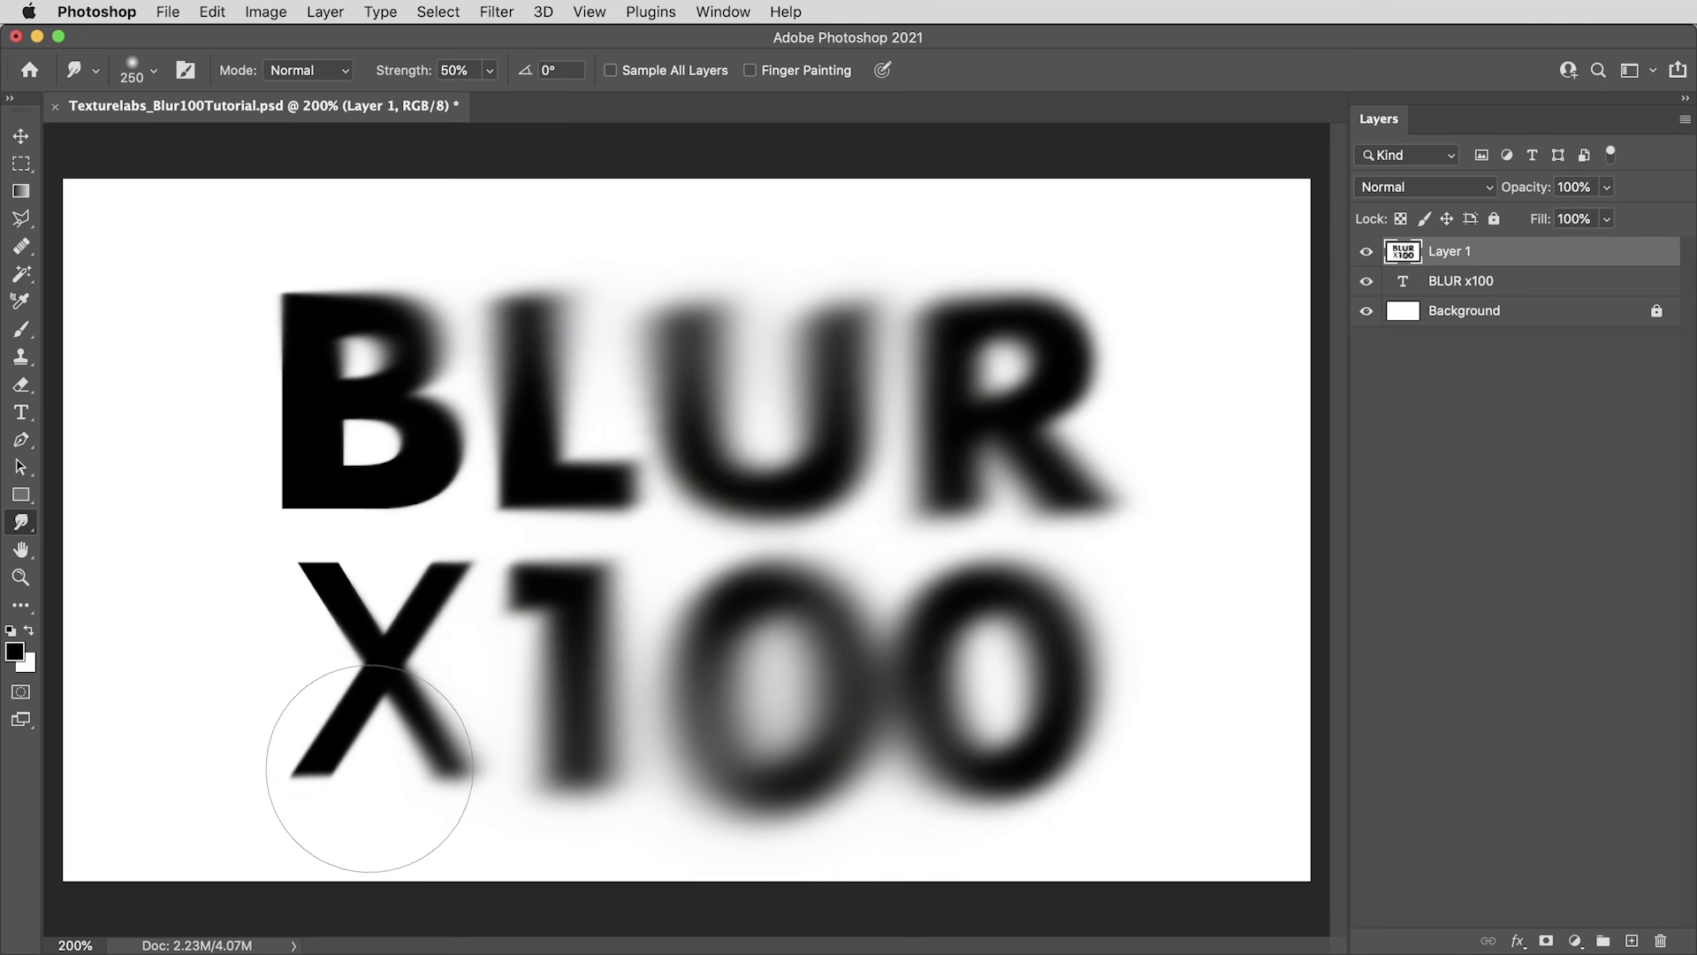
Place Texturelabs_Paper_170.png from Finder and scale it to cover the whole canvas
key(super+Tab)
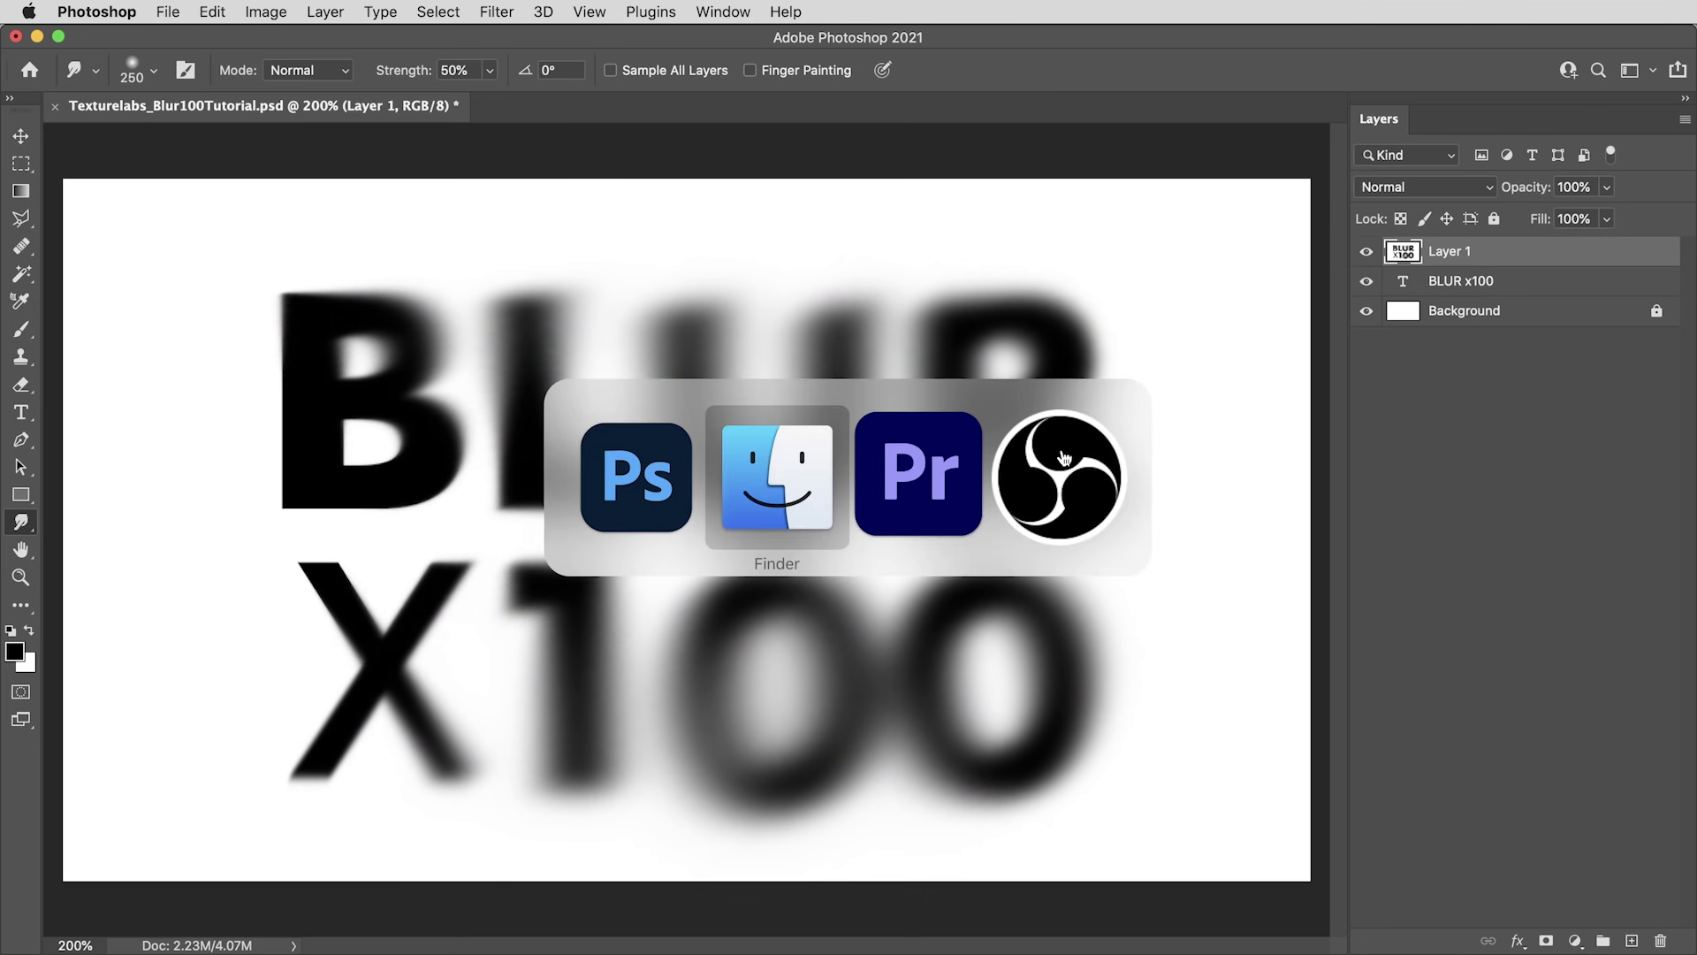
drag(789, 587, 767, 343)
drag(1212, 531, 1308, 524)
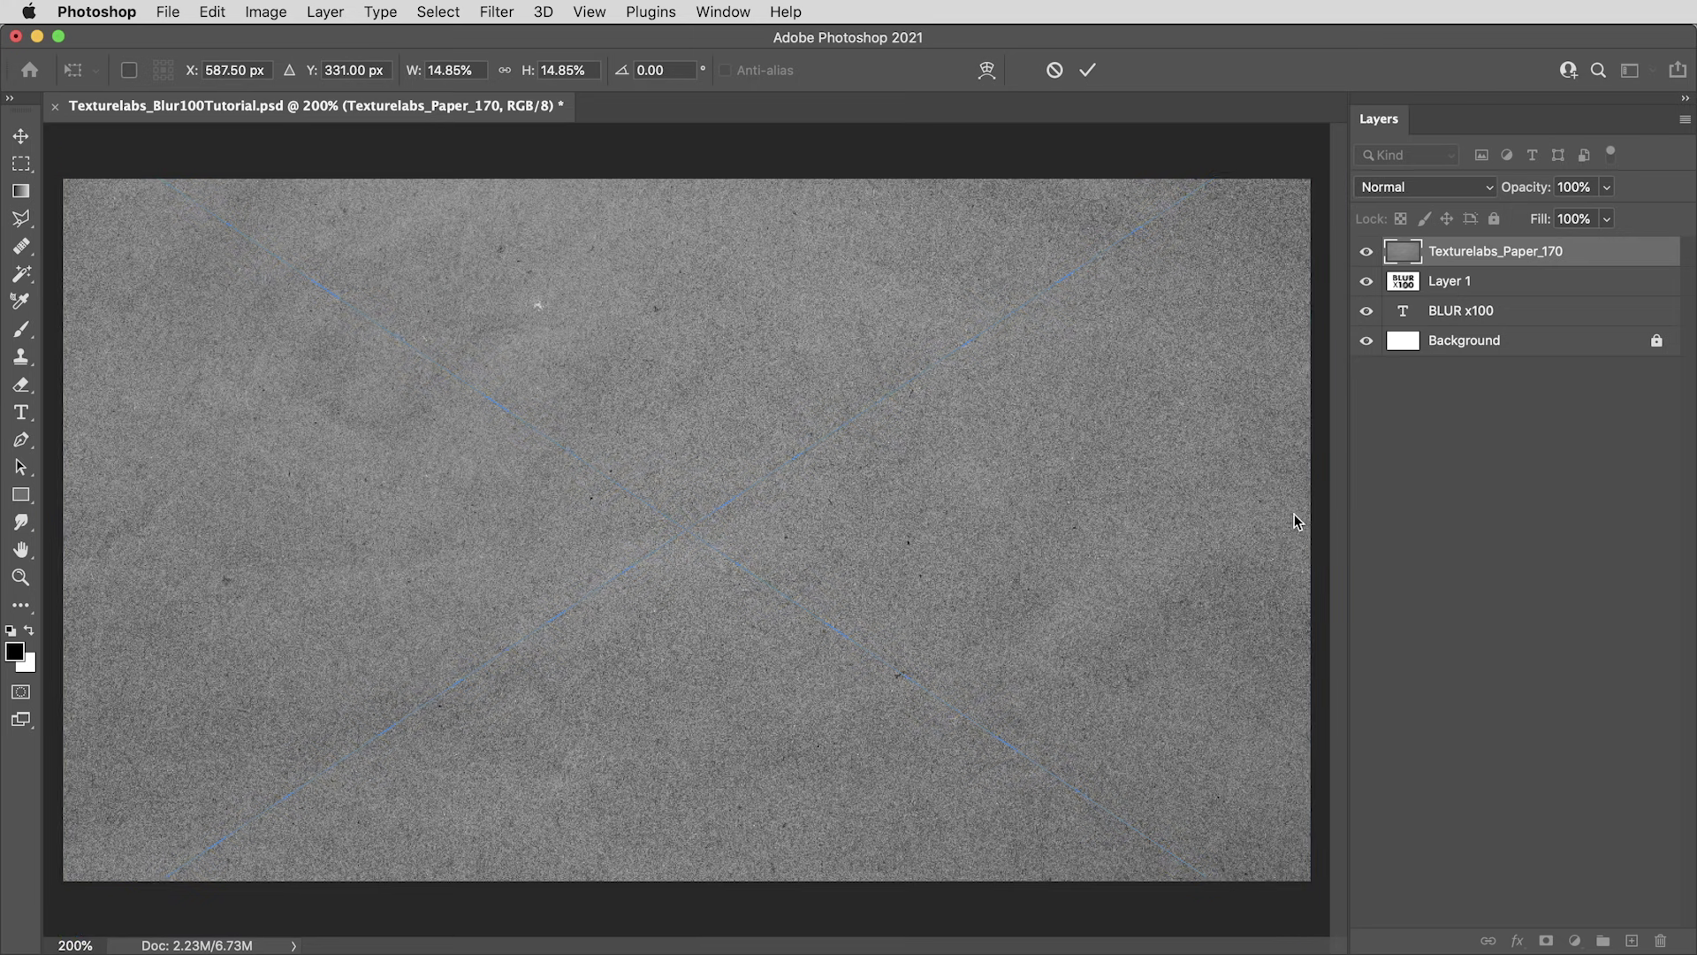
key(Return)
key(v)
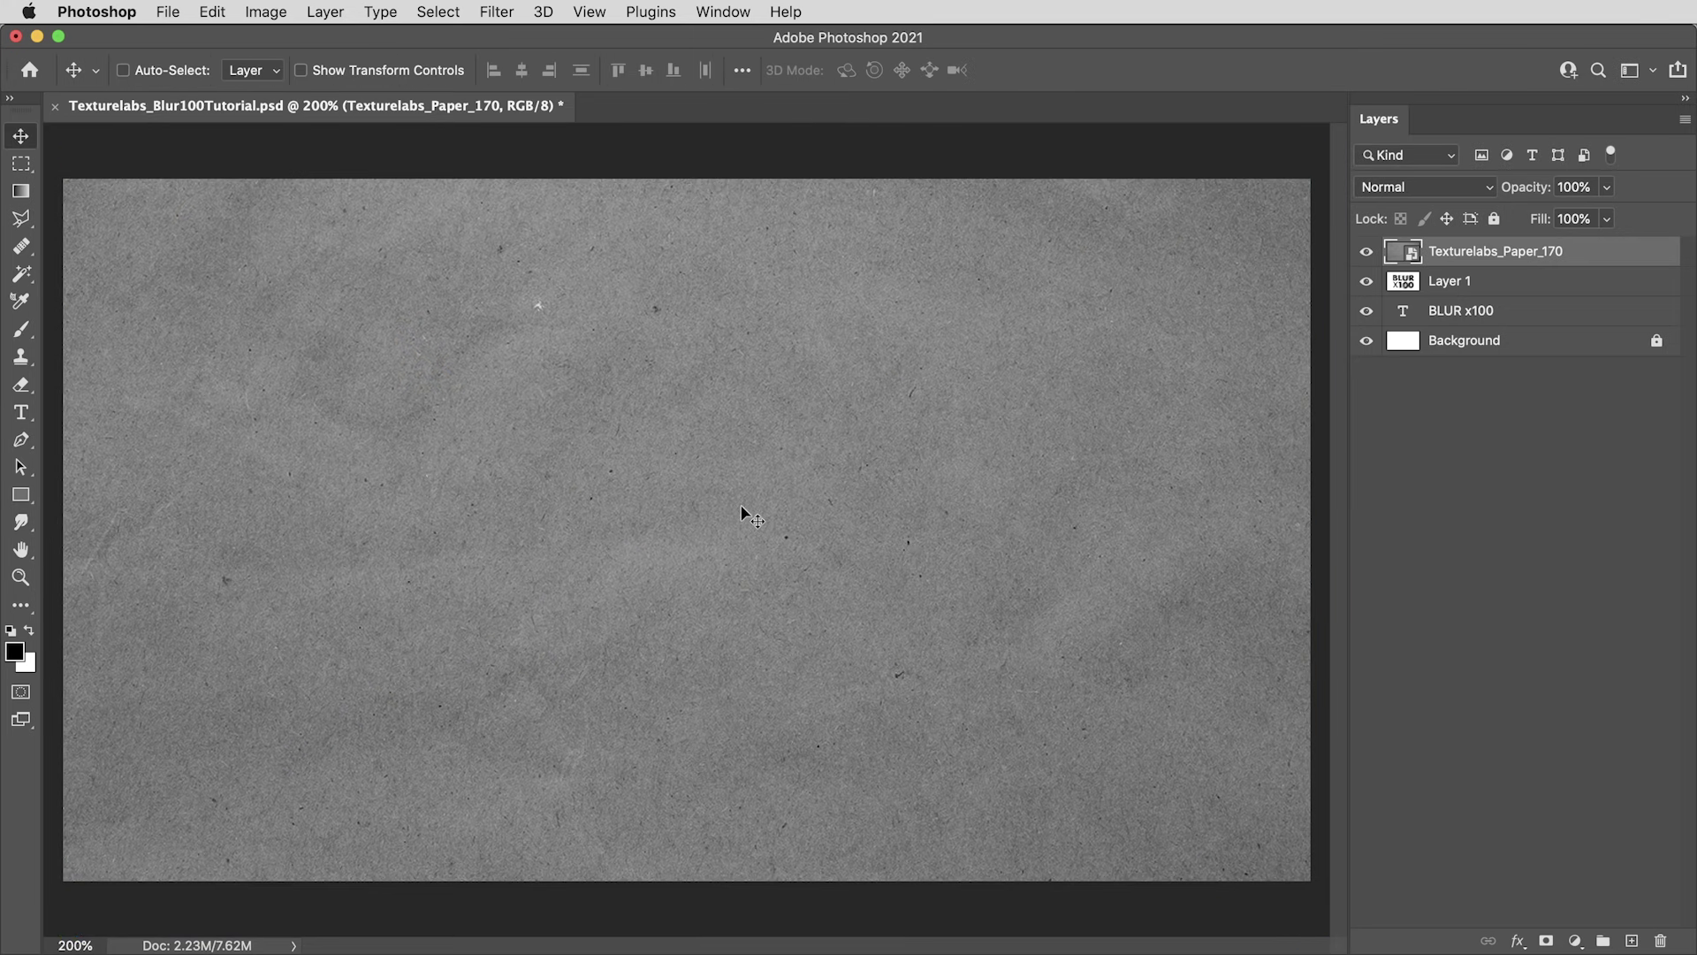
Set the Texturelabs_Paper_170 layer's blend mode to Hard Light over the text
key(super+l)
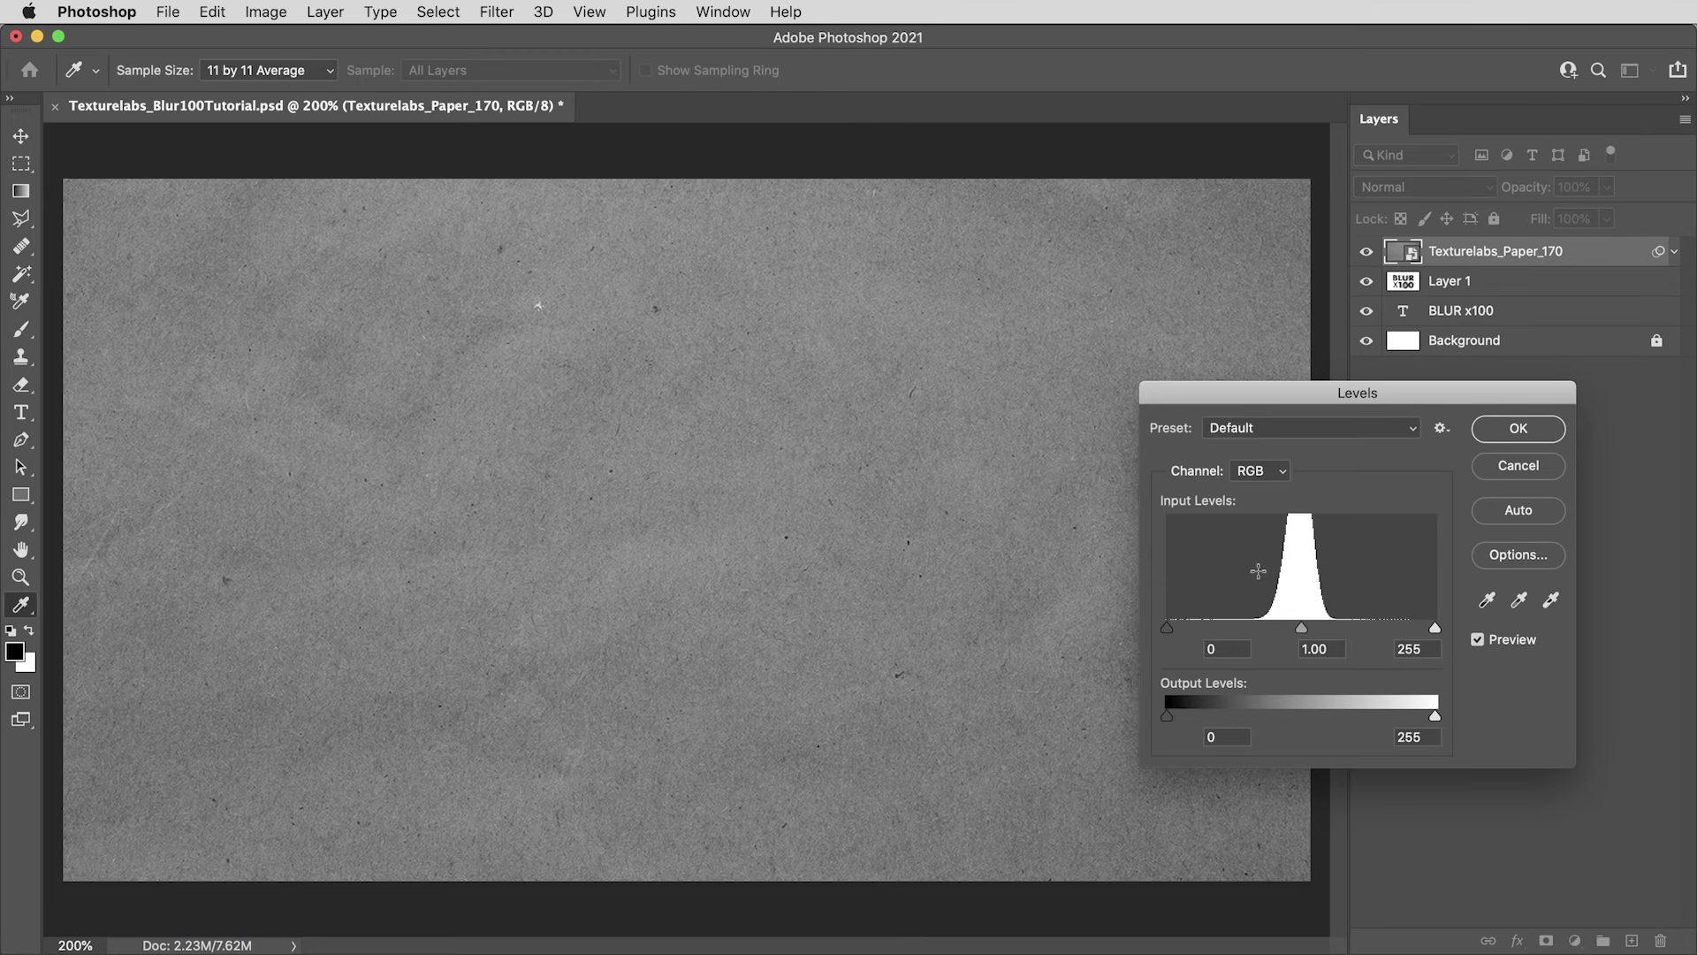
key(Escape)
click(1470, 185)
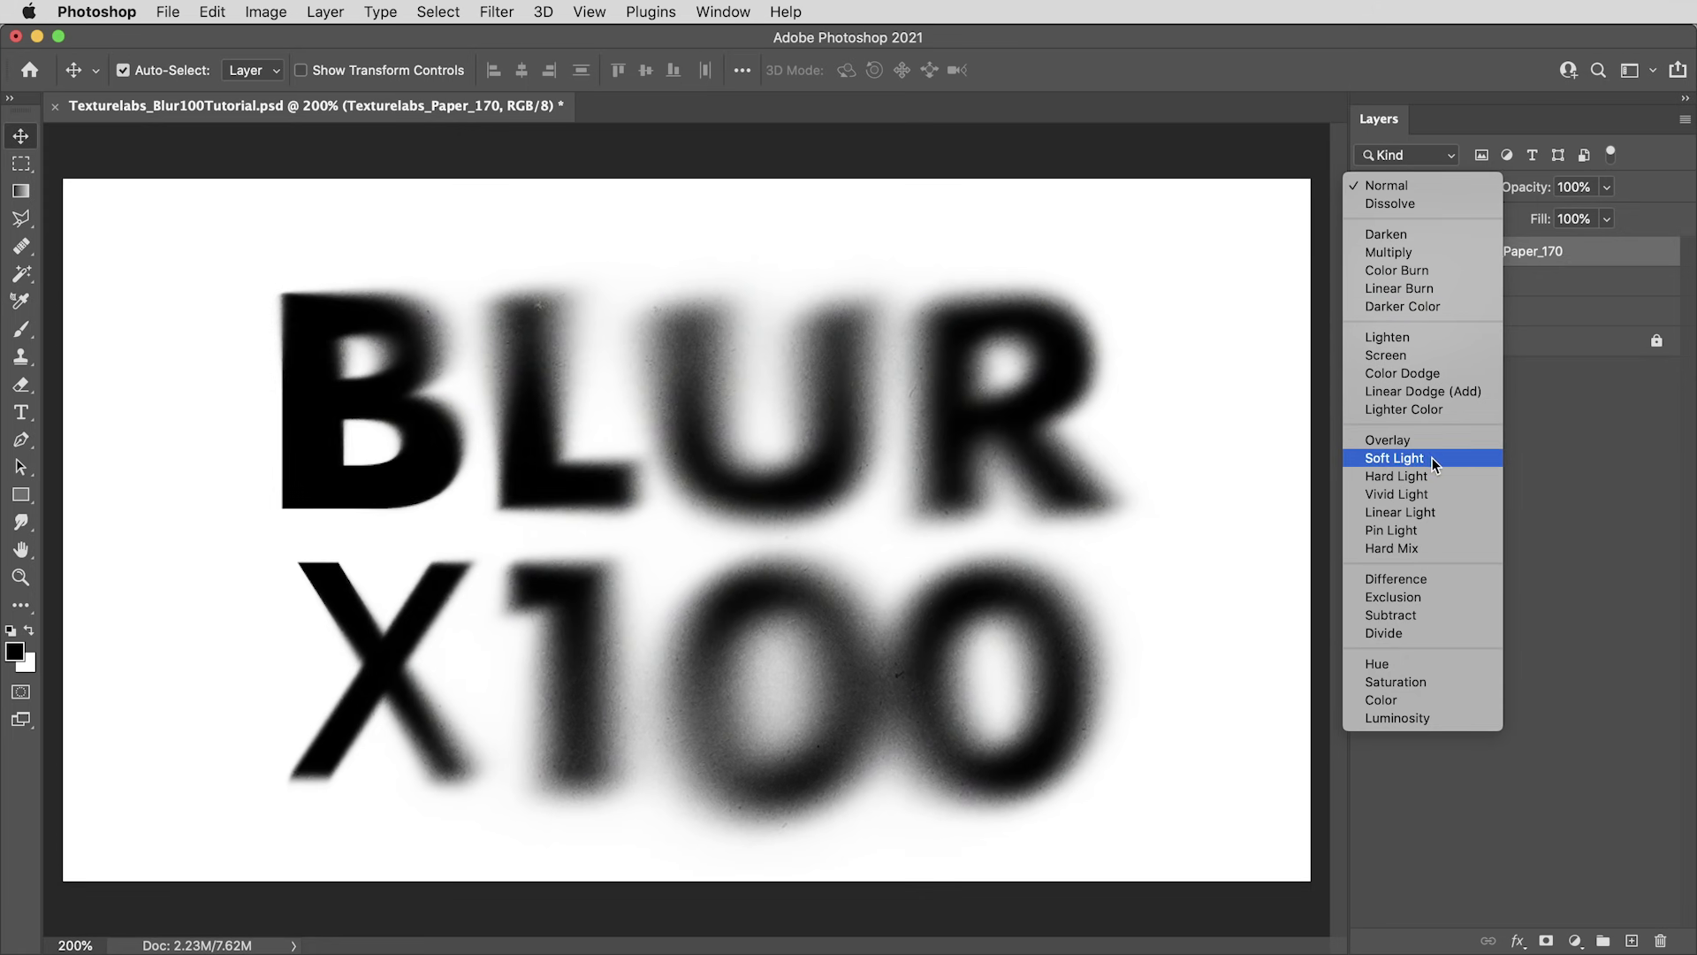
click(1407, 475)
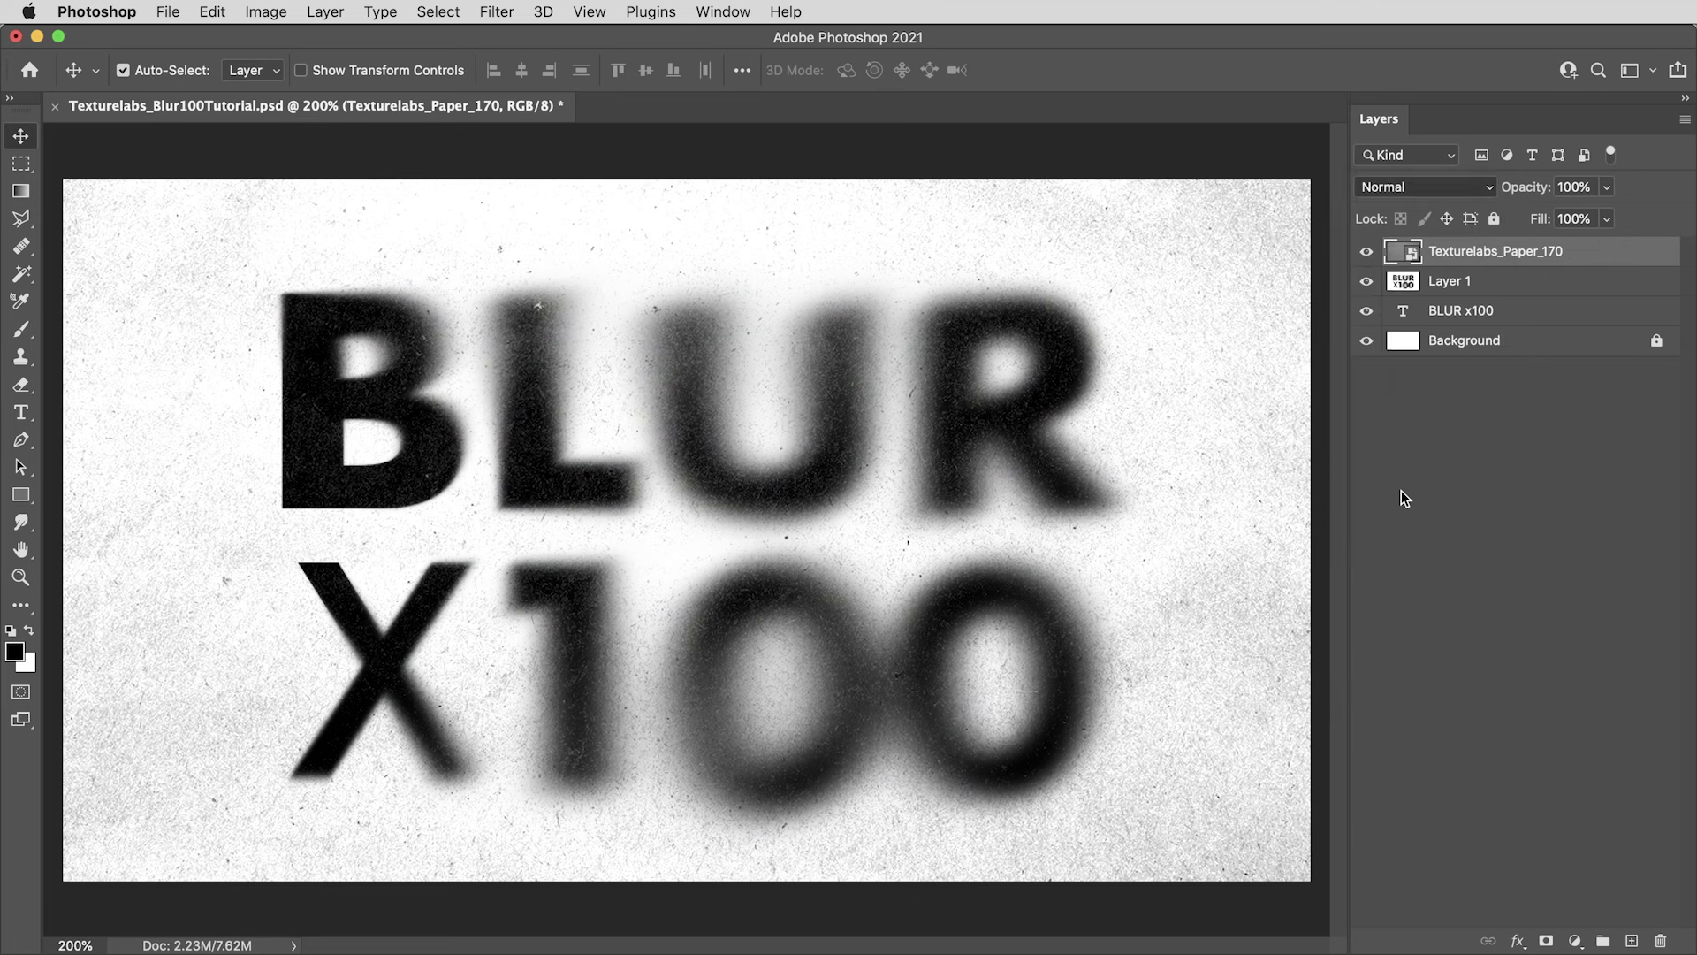
key(super+Tab)
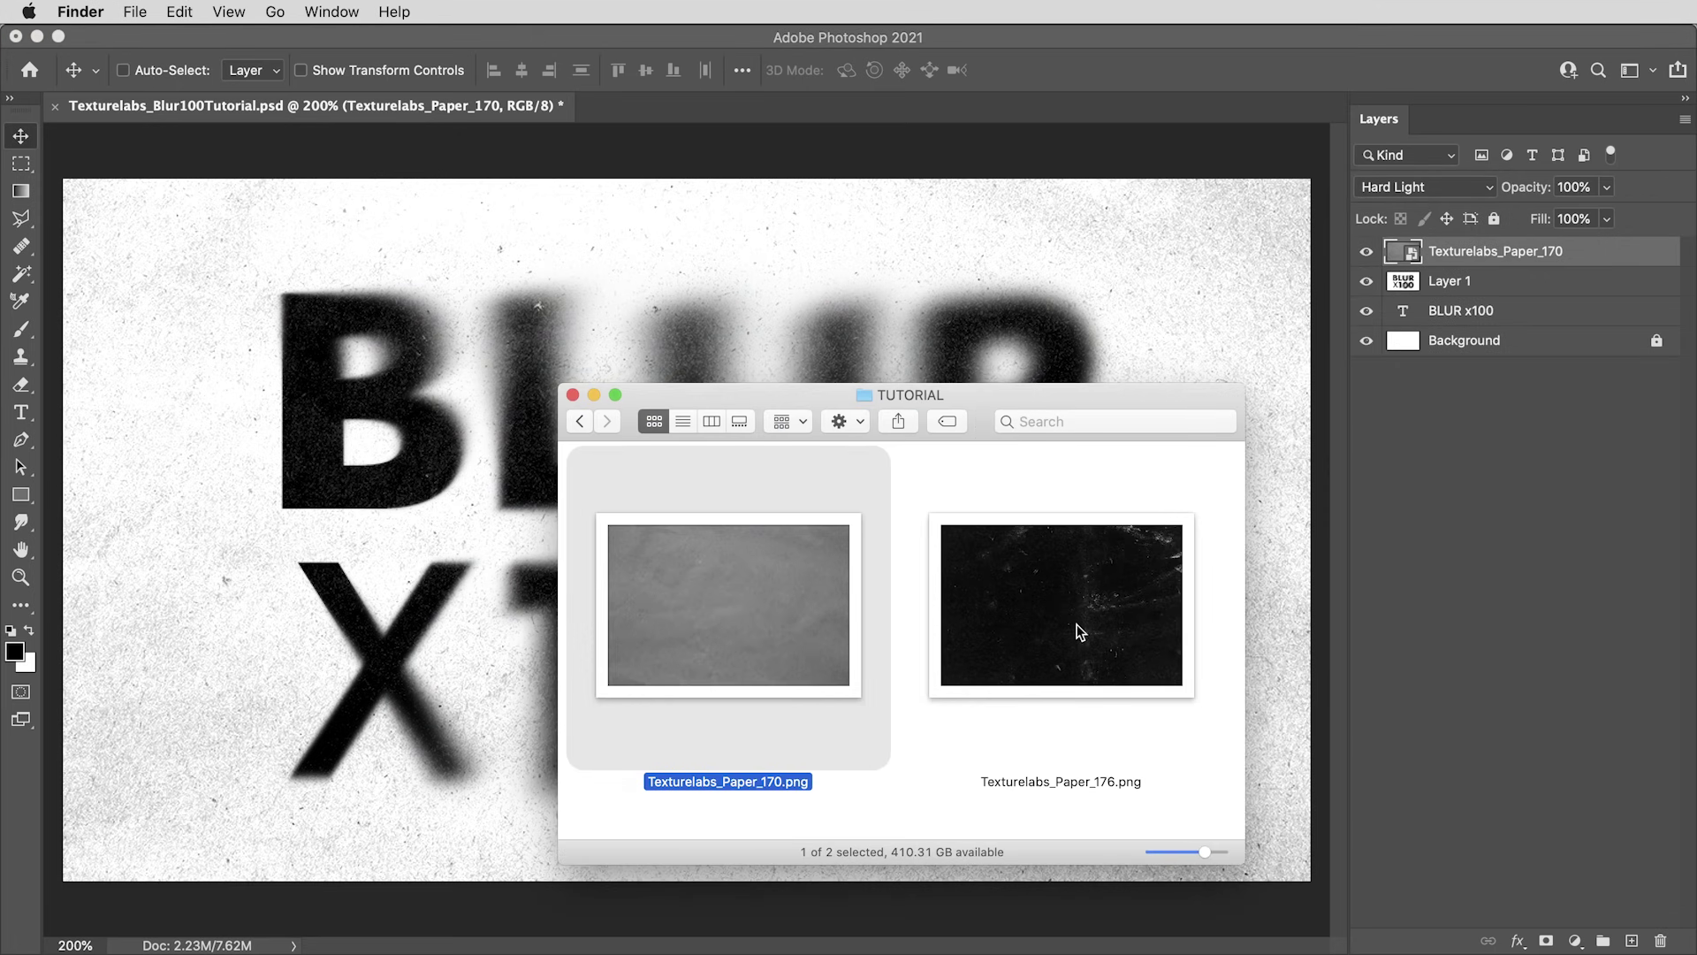
Place Texturelabs_Paper_176.png stretched over the canvas and blend it in Screen mode
drag(1080, 630, 1146, 407)
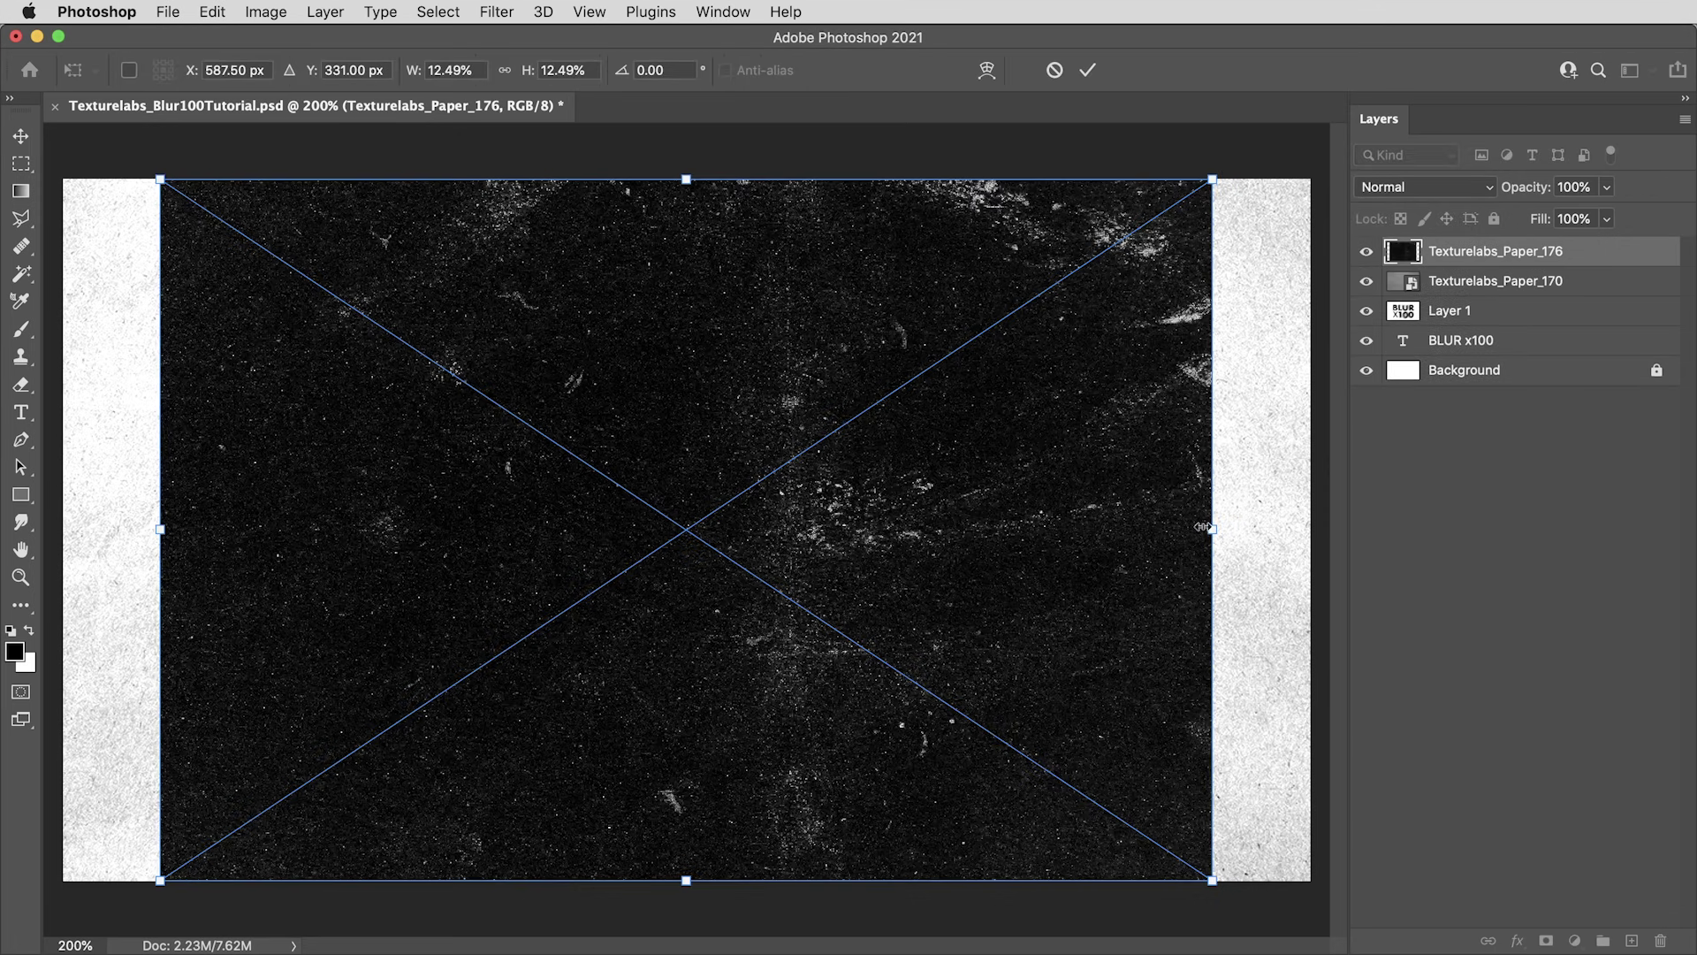
drag(1212, 529, 1314, 528)
key(Return)
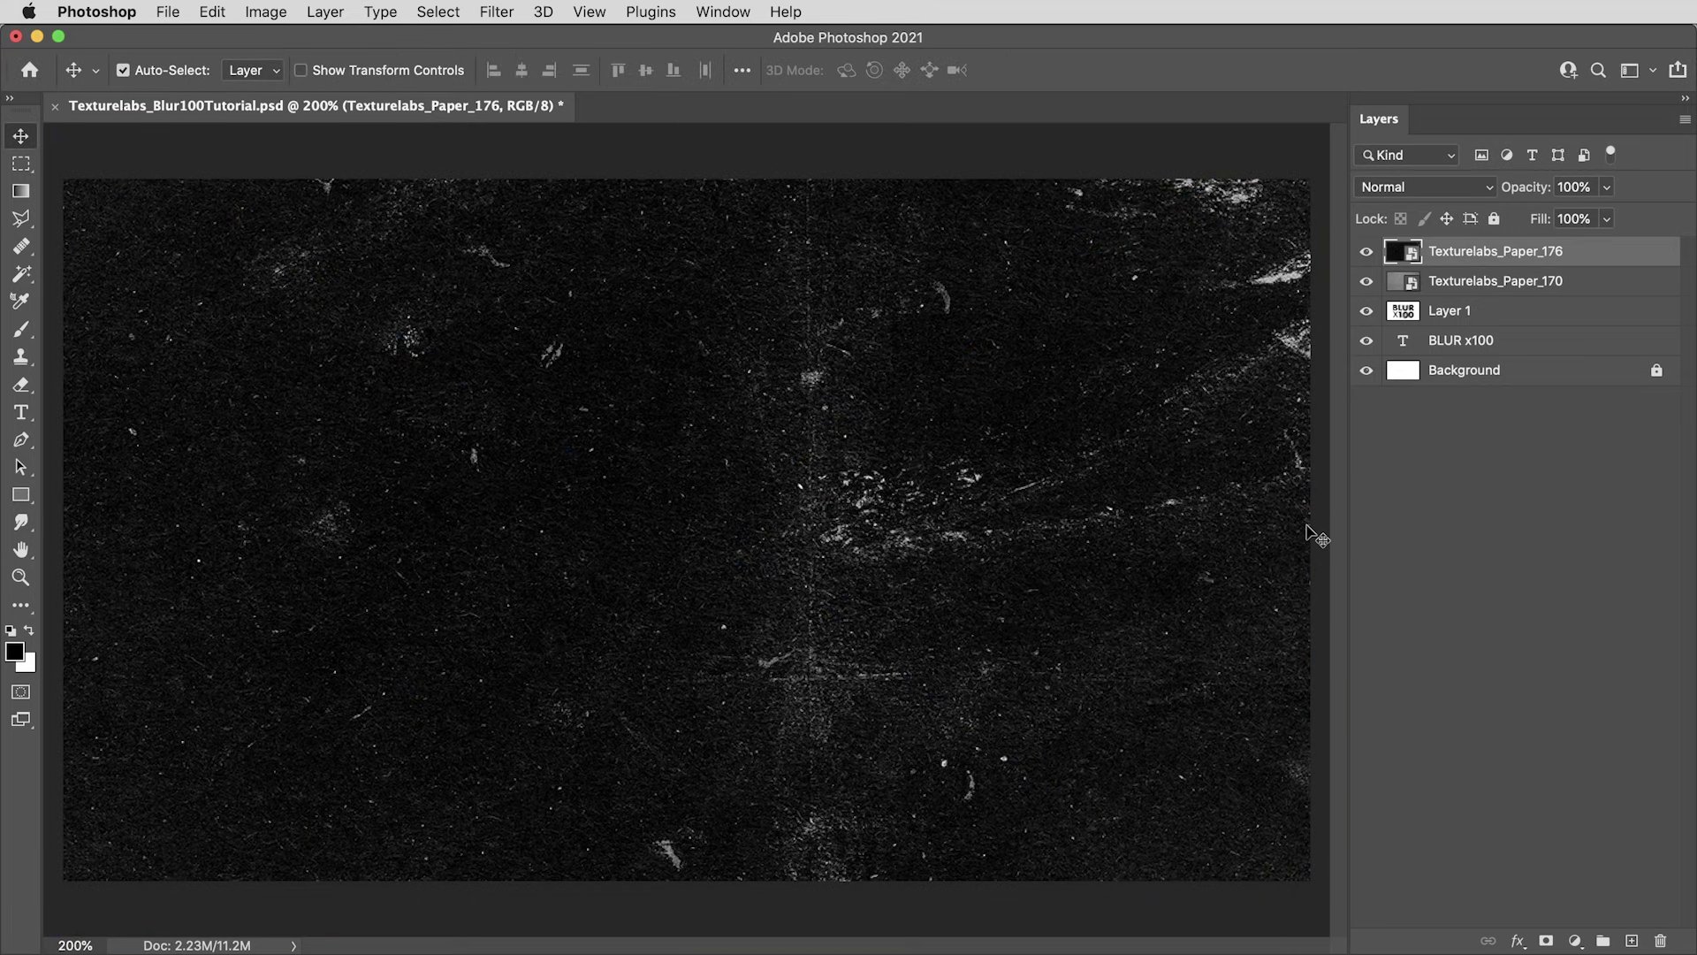
click(1425, 188)
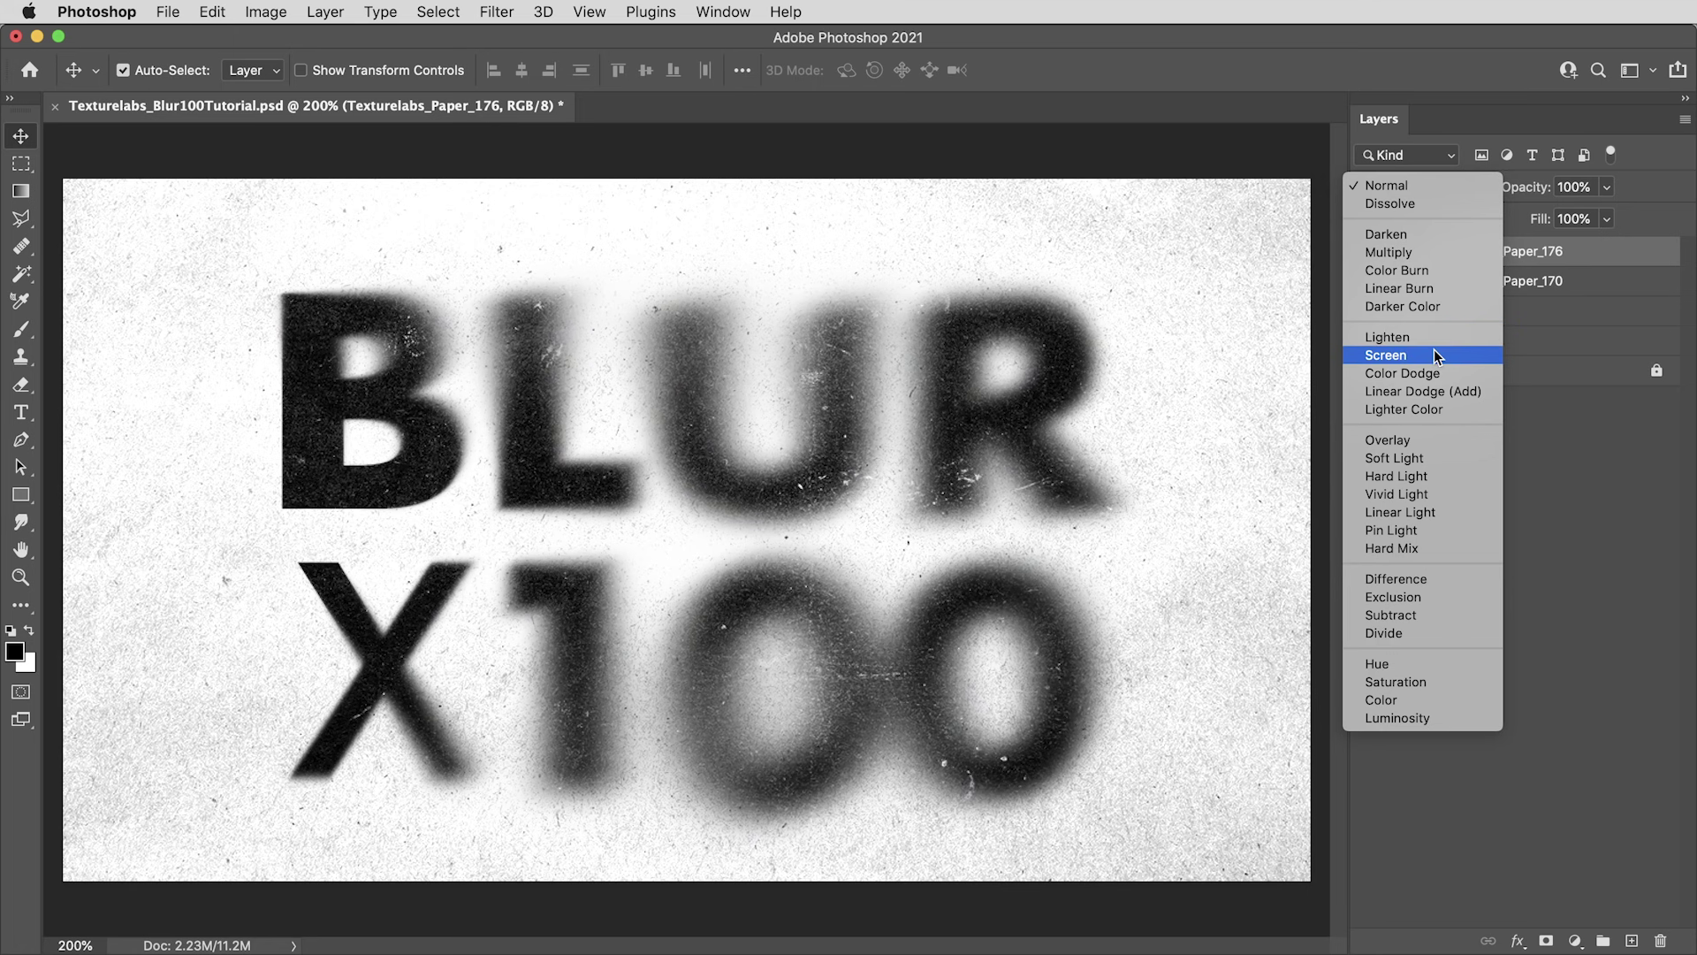
click(1434, 351)
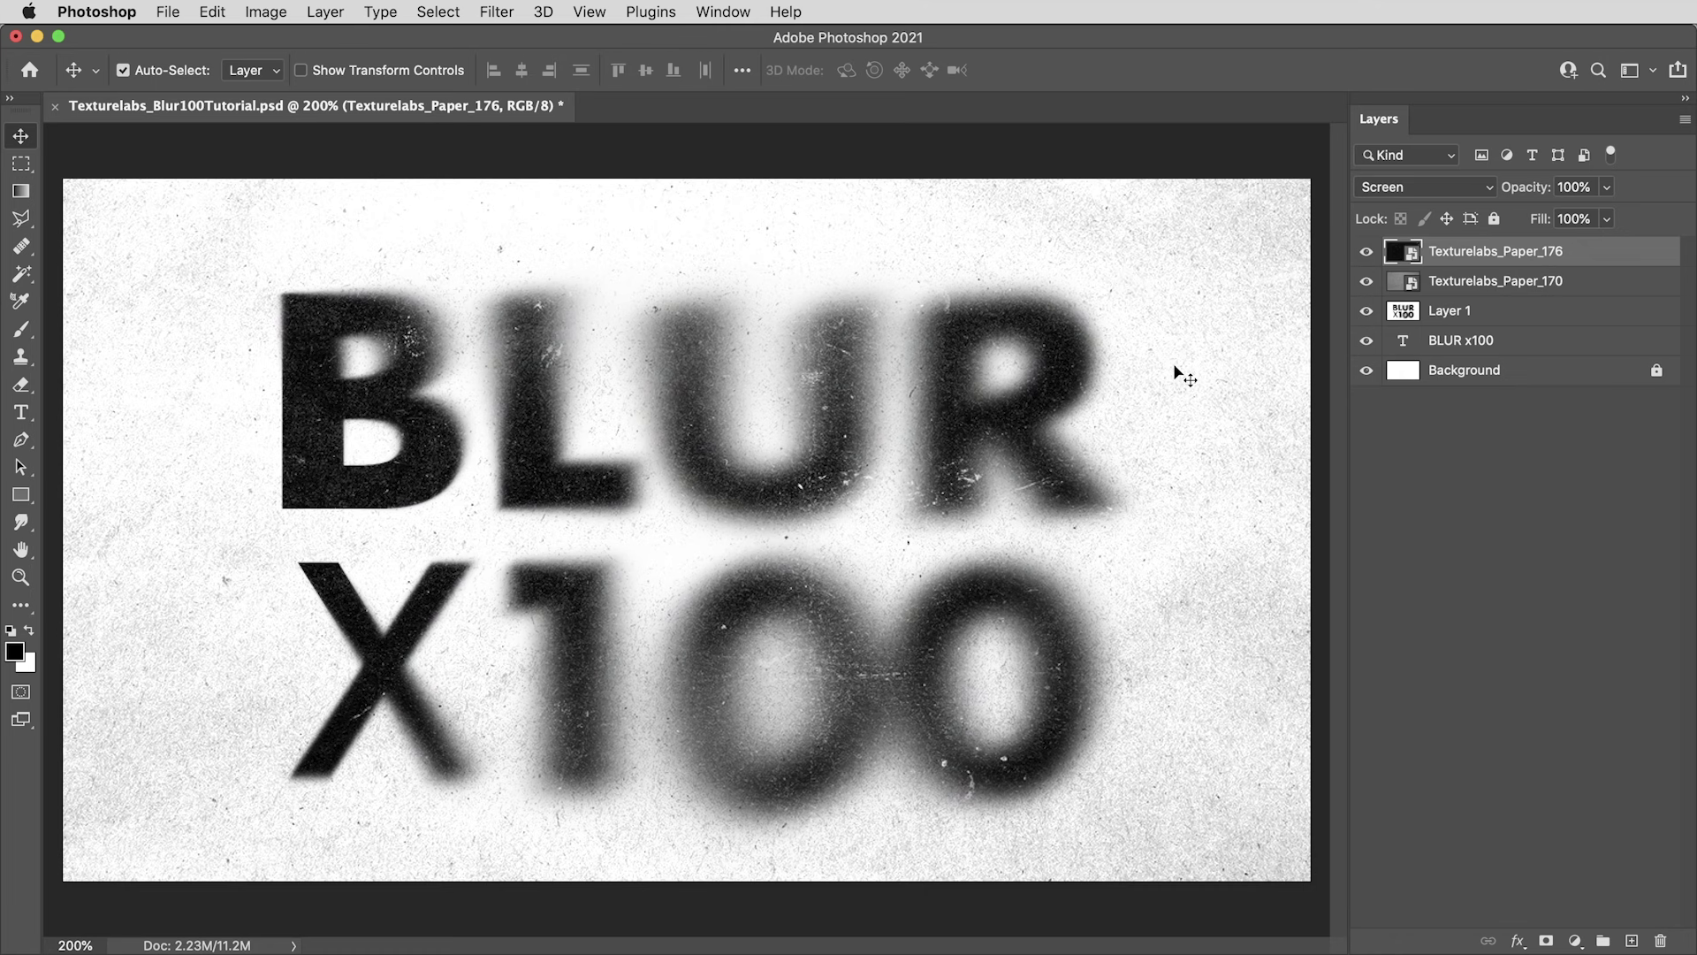
On Layer 1, smudge around the 1 and left 0 of X100, adjusting brush size
click(1490, 317)
click(18, 525)
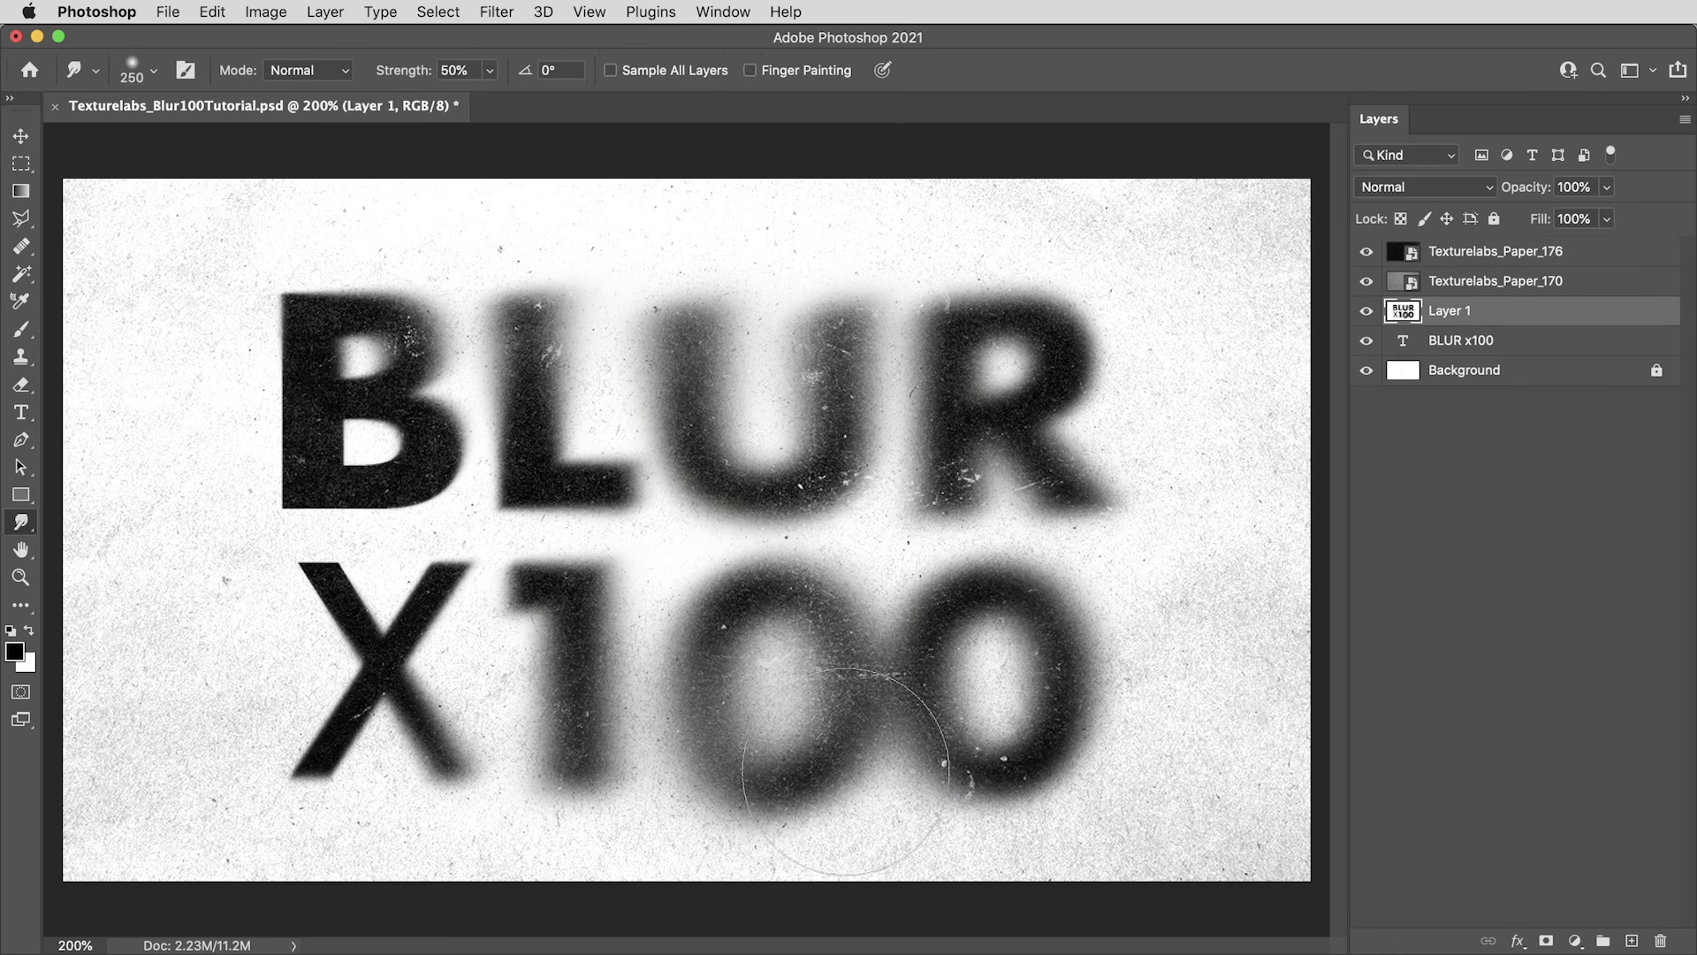
drag(795, 776, 654, 725)
key(bracketright)
key(bracketright)
key(bracketright)
drag(681, 824, 679, 797)
key(bracketleft)
key(bracketleft)
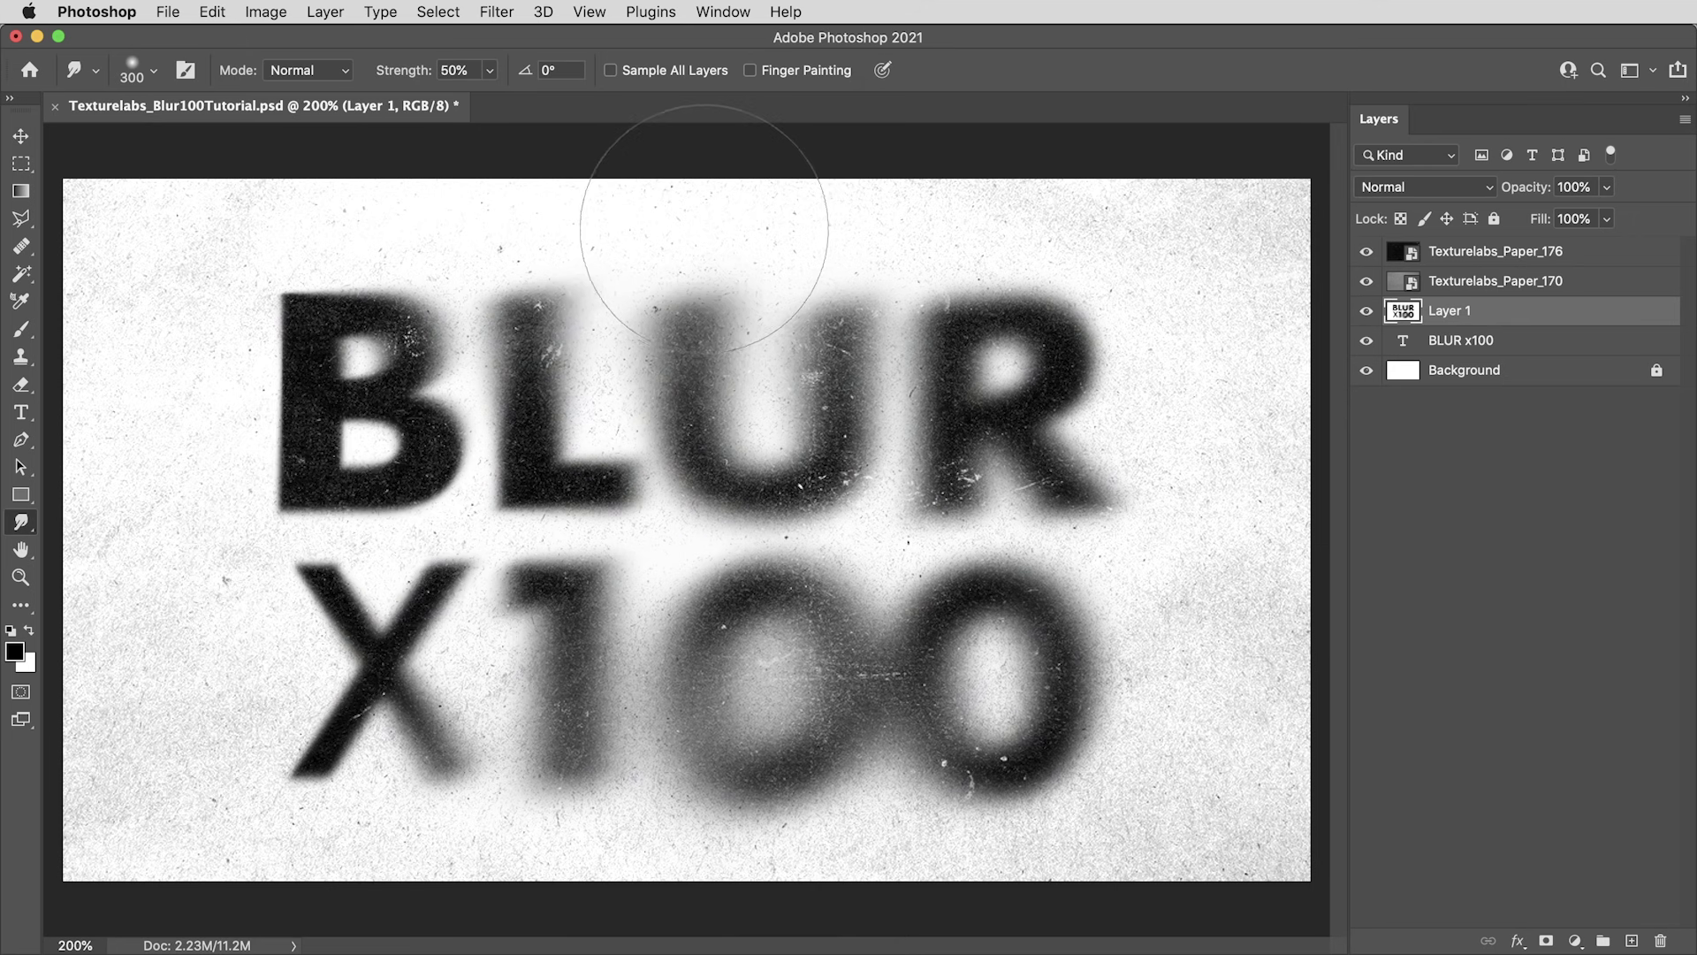
key(bracketright)
key(bracketright)
key(bracketleft)
key(bracketleft)
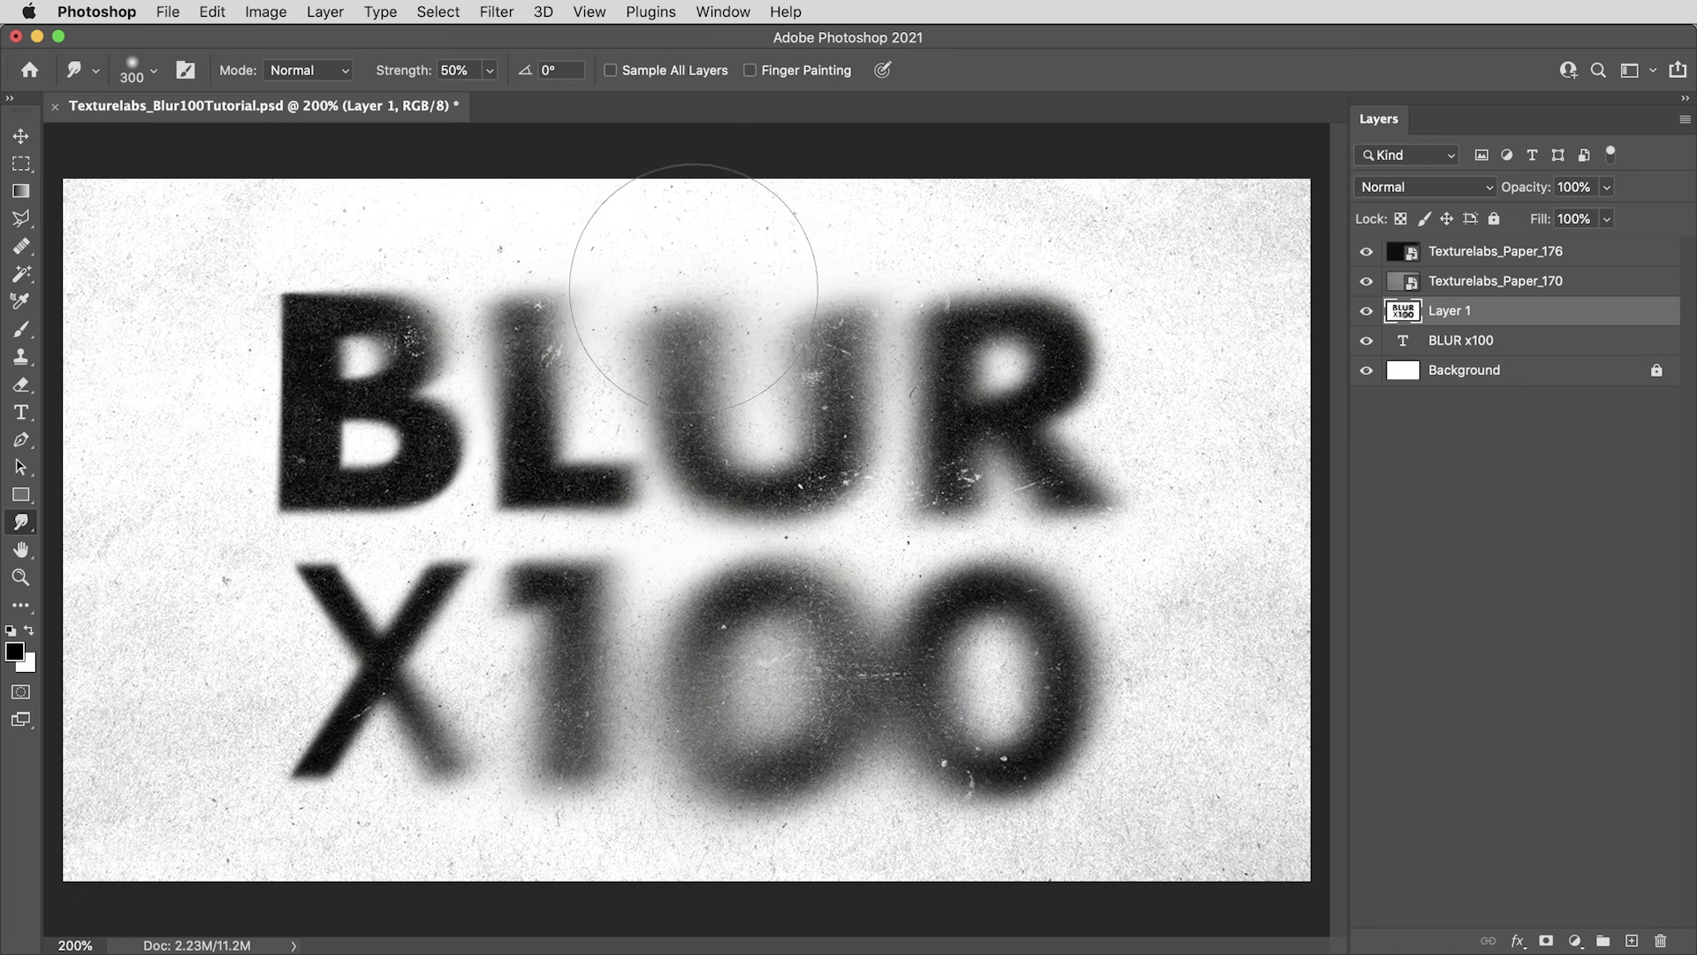
key(v)
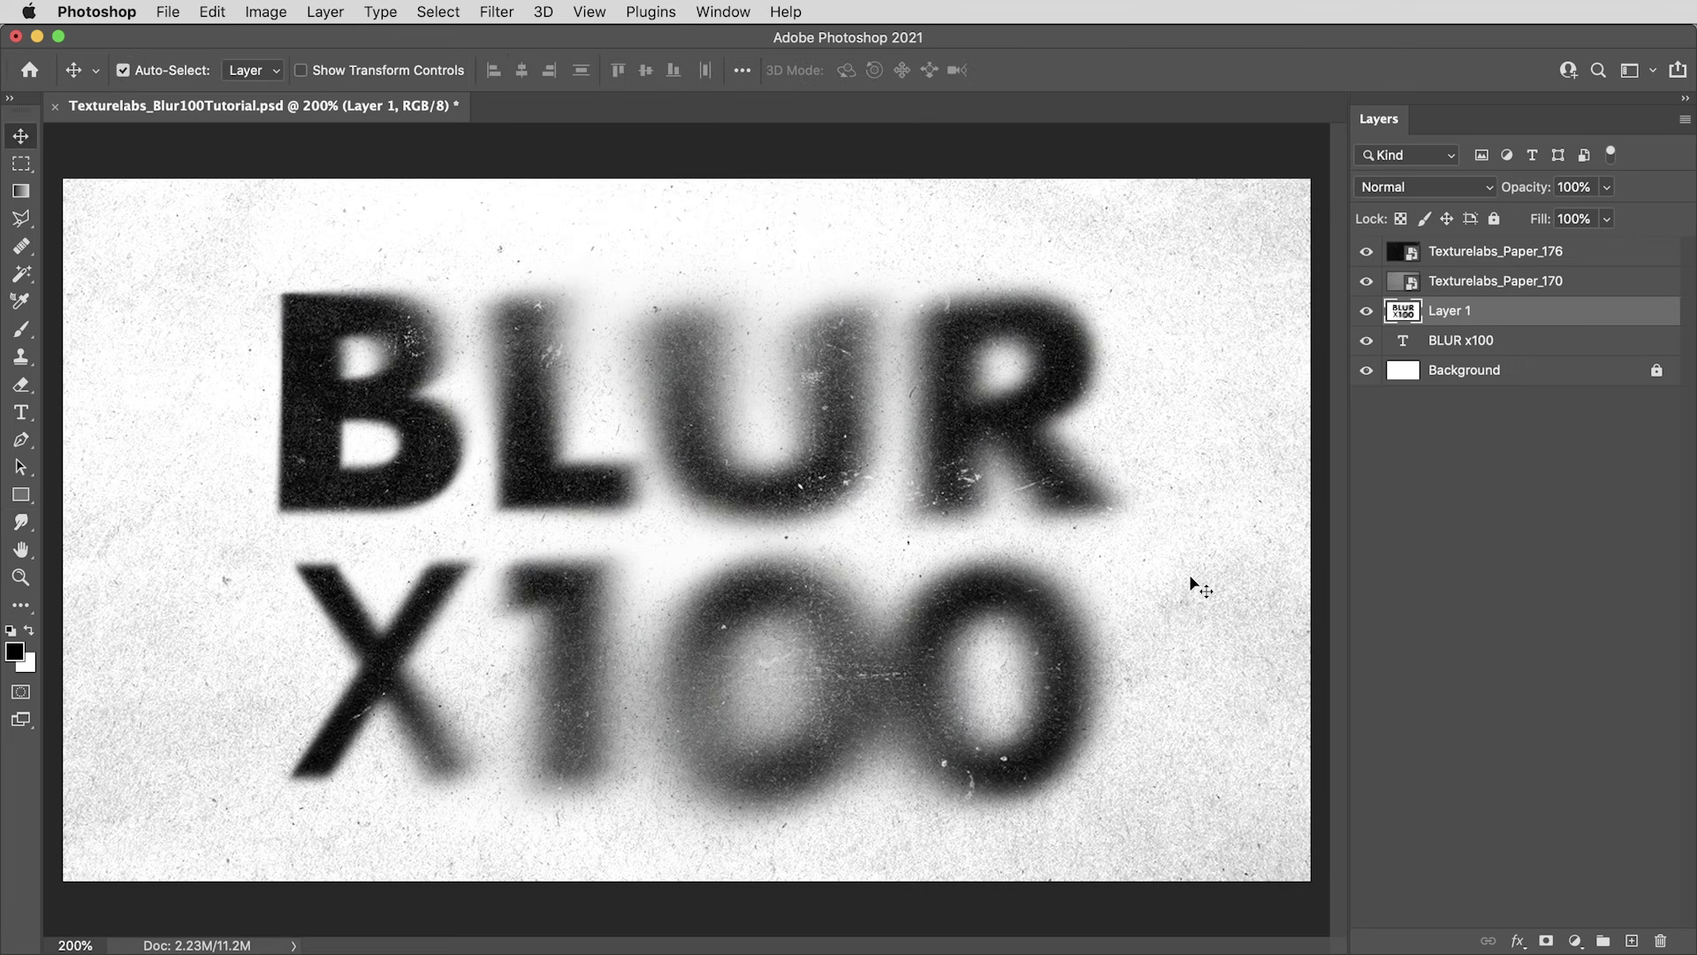
Toggle layer visibility to compare the sharp BLUR x100 text with blurred Layer 1
alt+click(1366, 341)
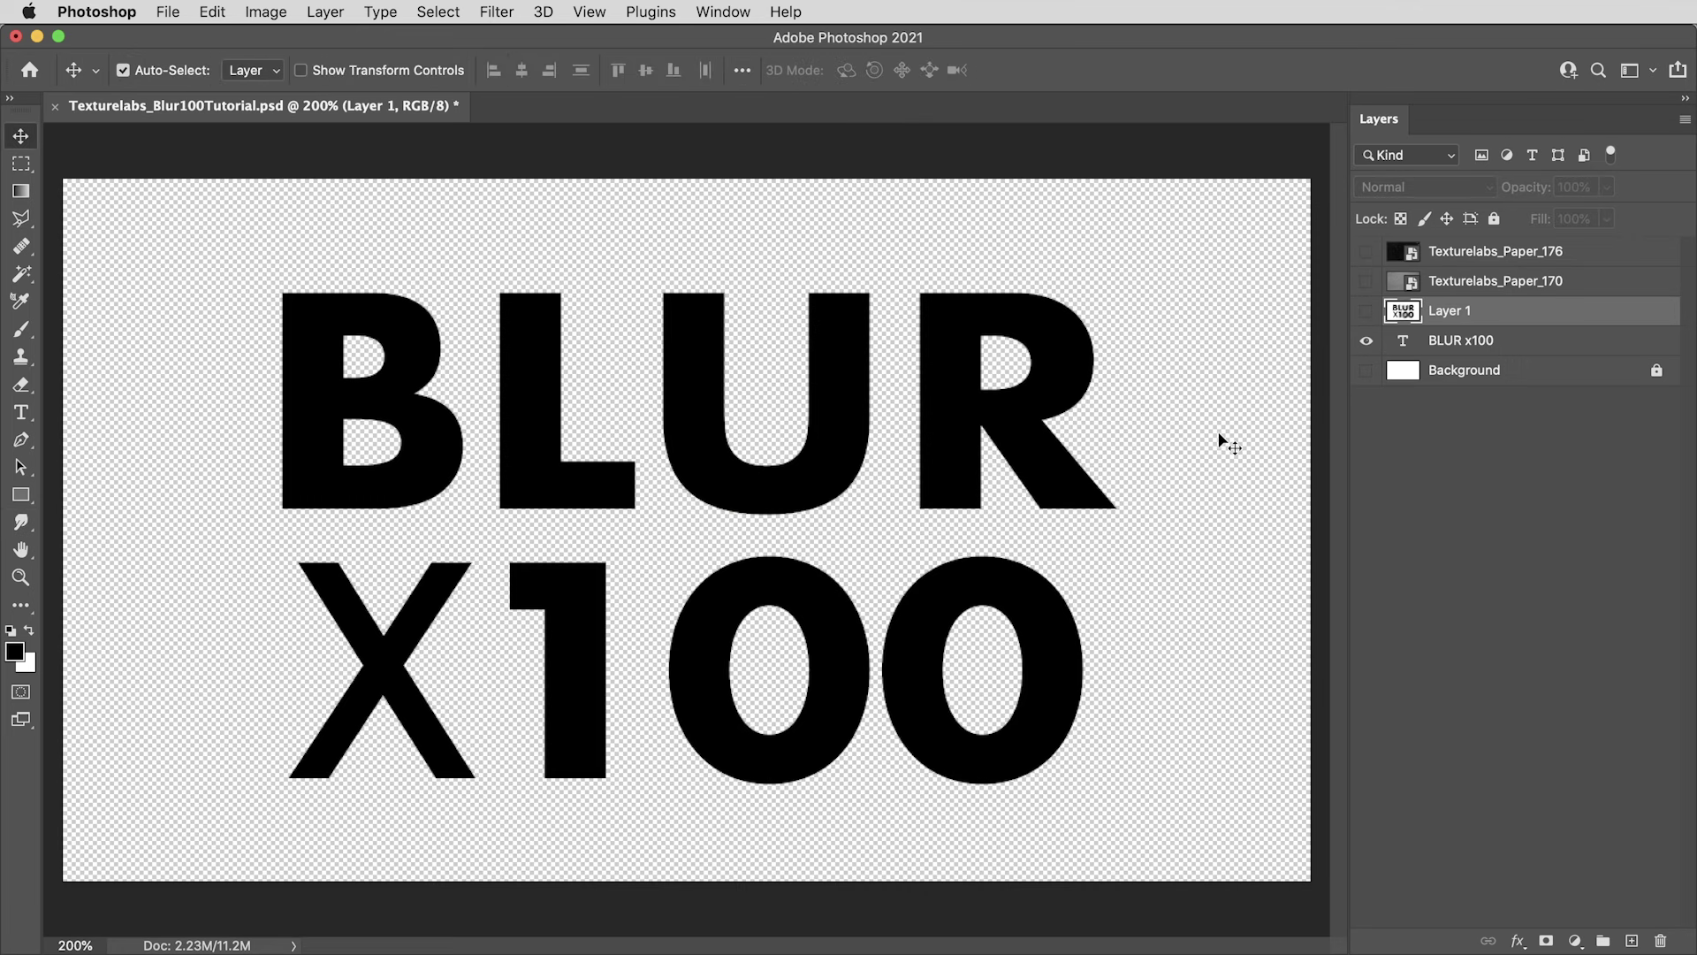
click(1365, 311)
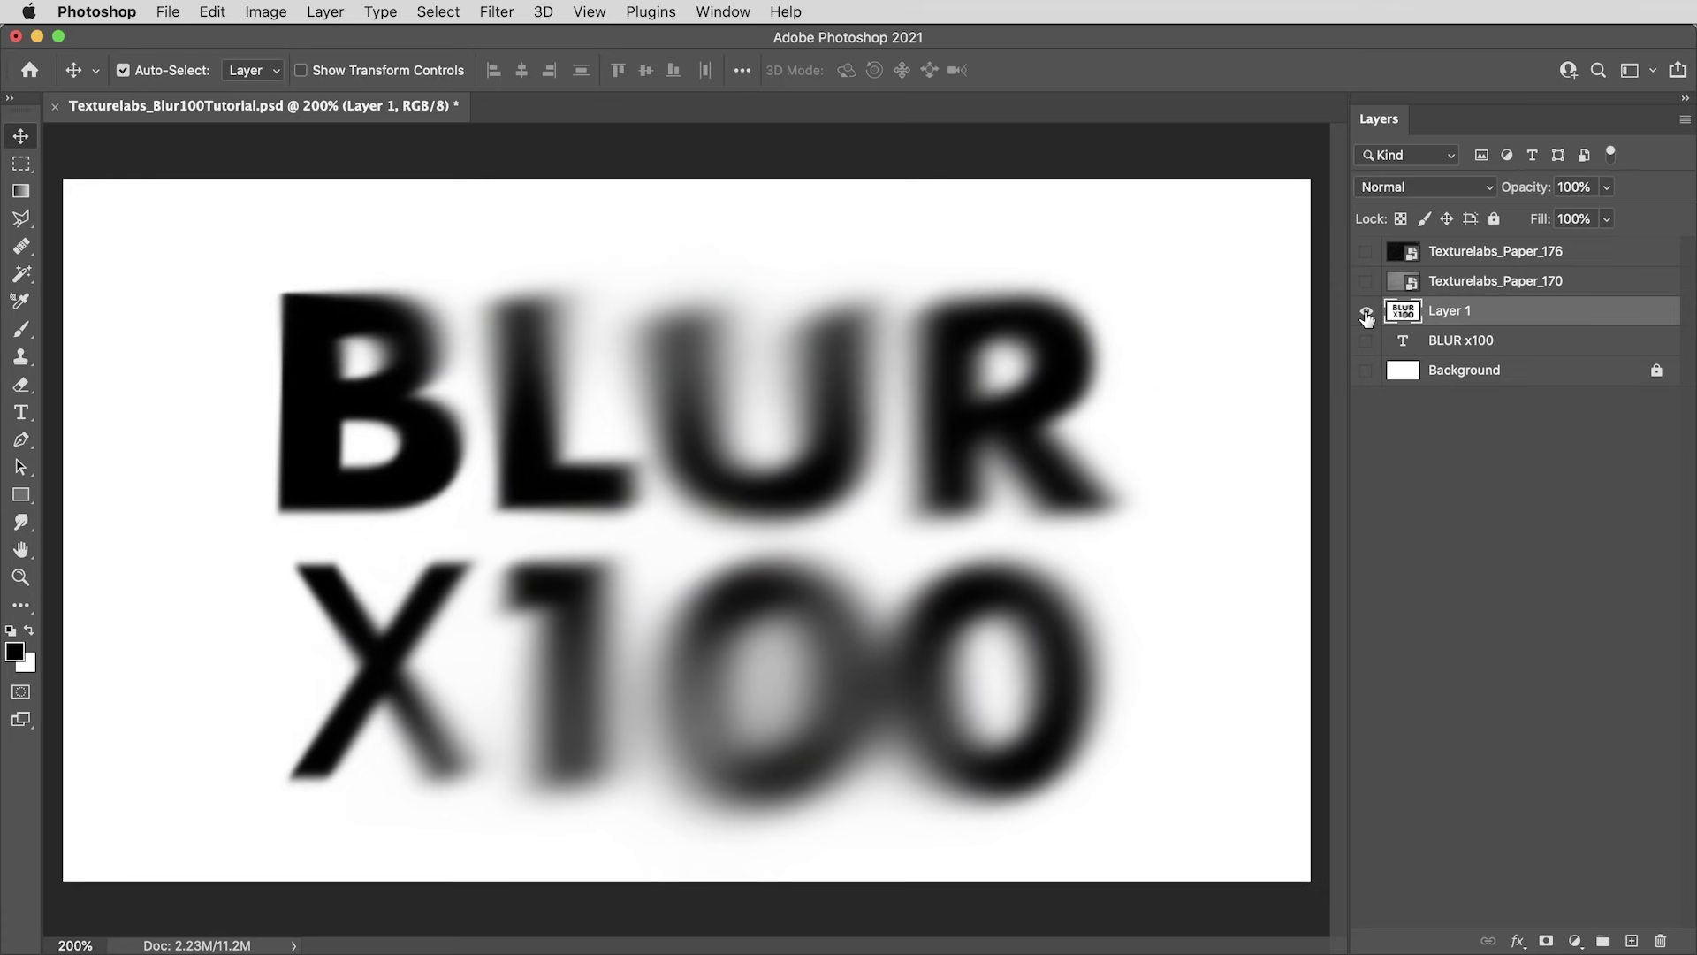
alt+click(1365, 312)
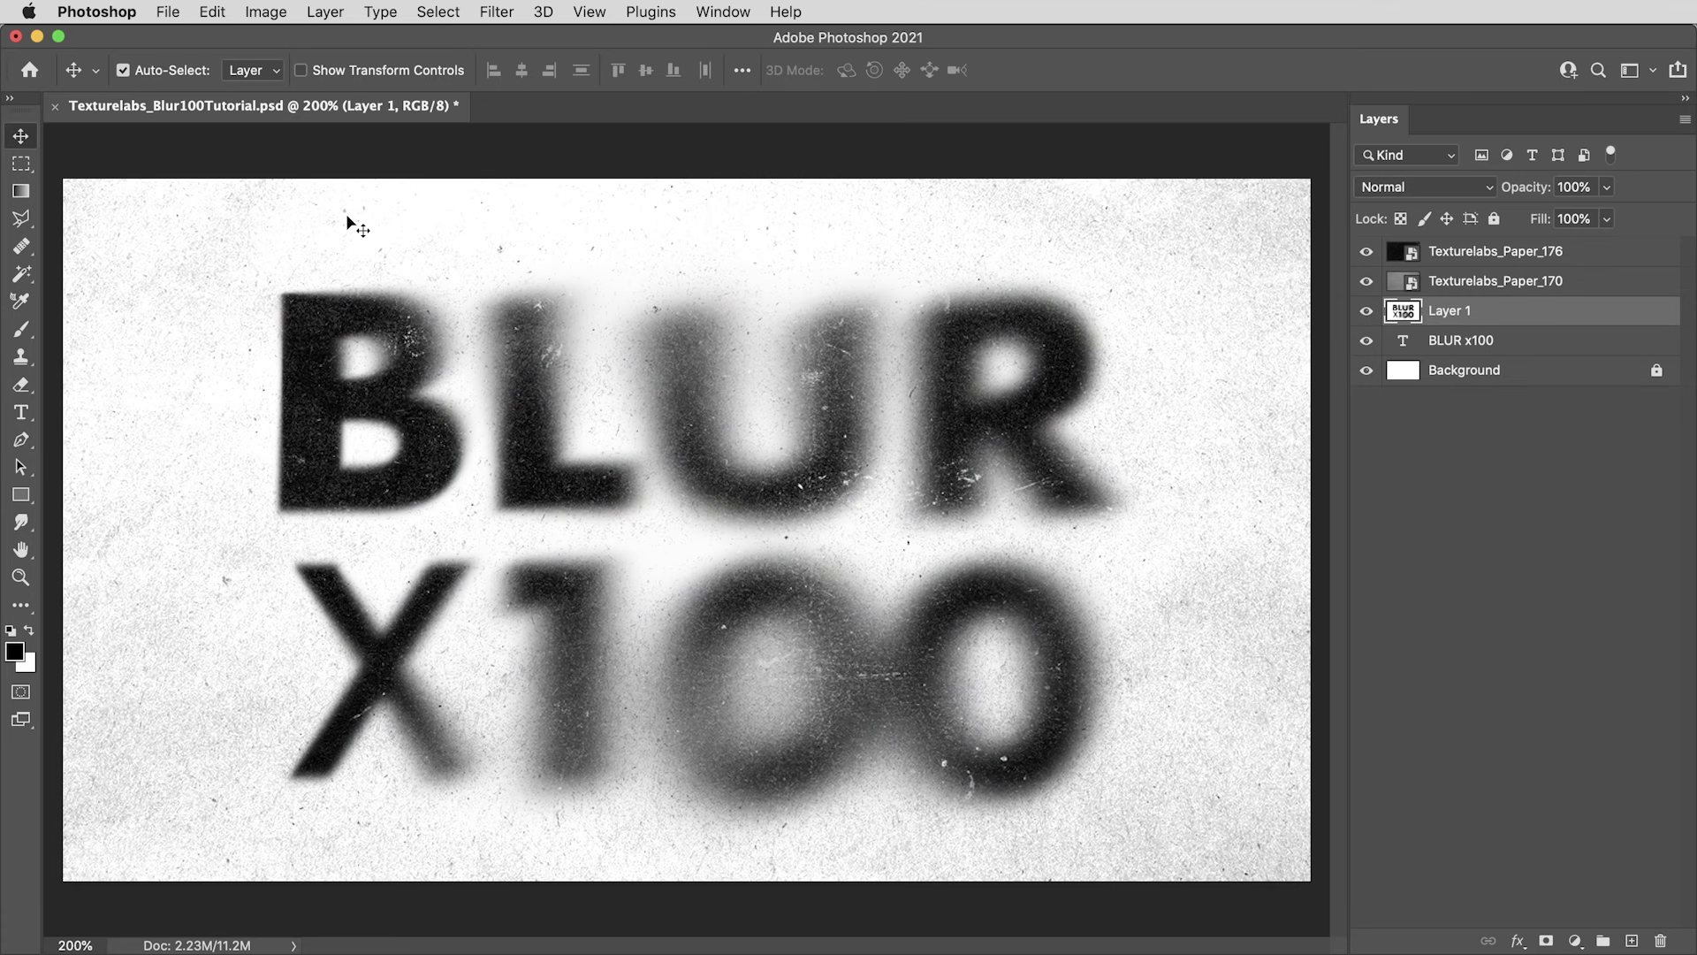
Set the Smudge tool to Darken mode and push out edges of the L, 1 and X
click(20, 521)
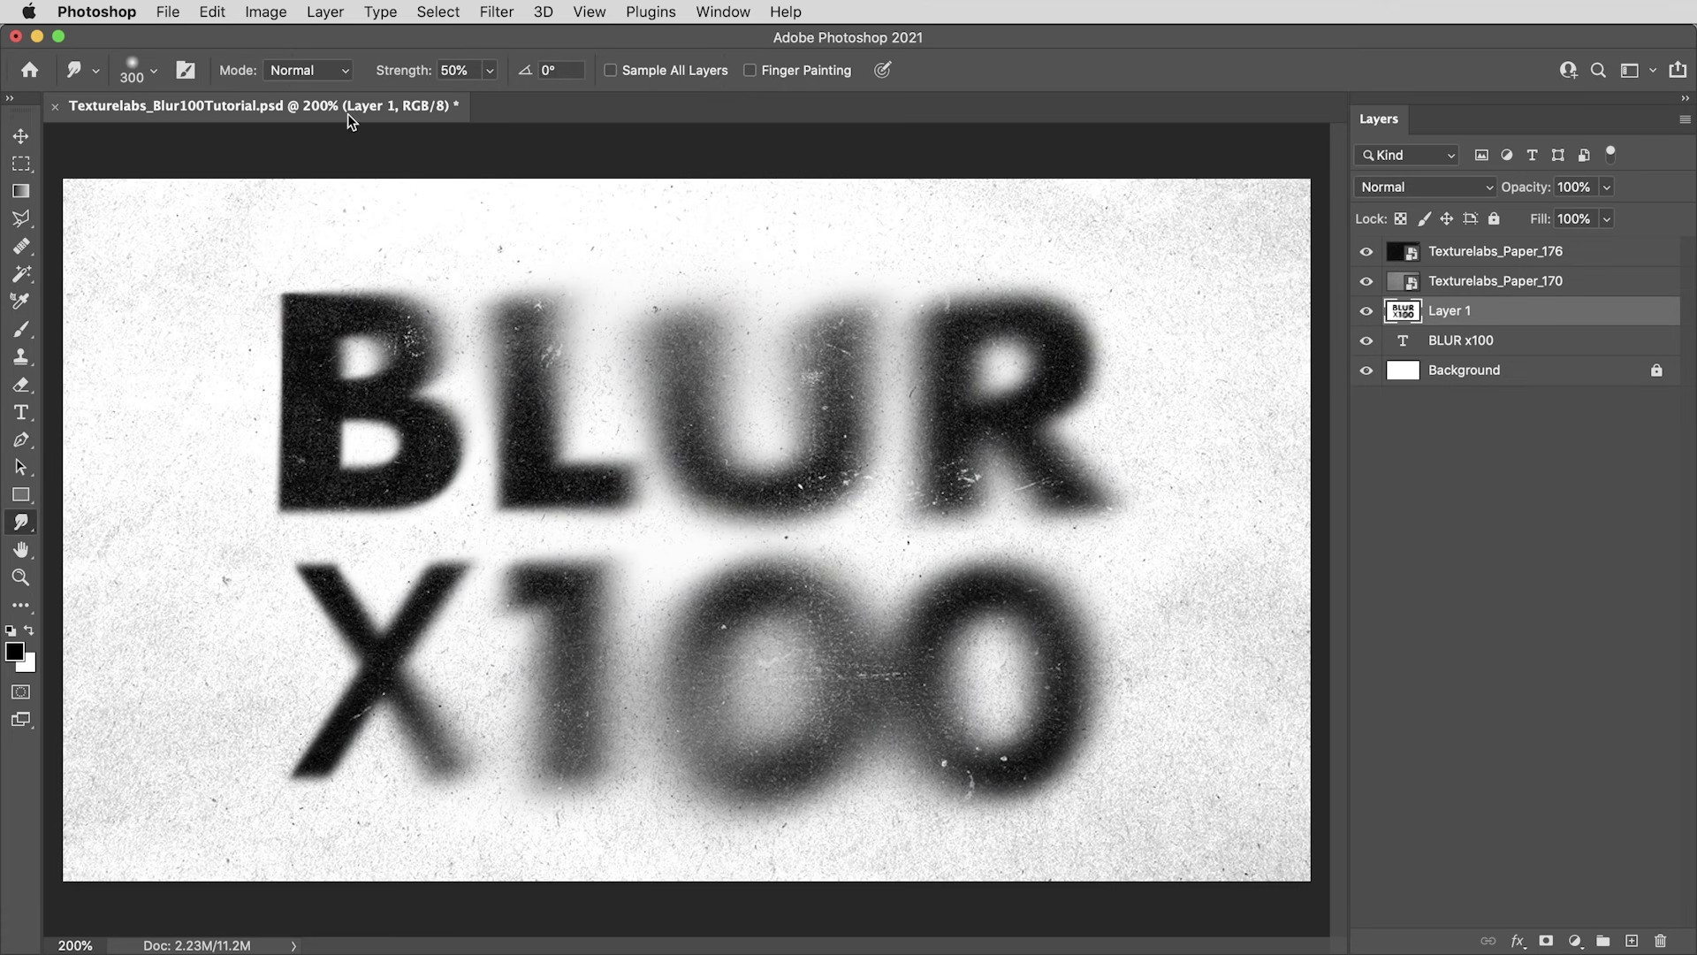
click(328, 71)
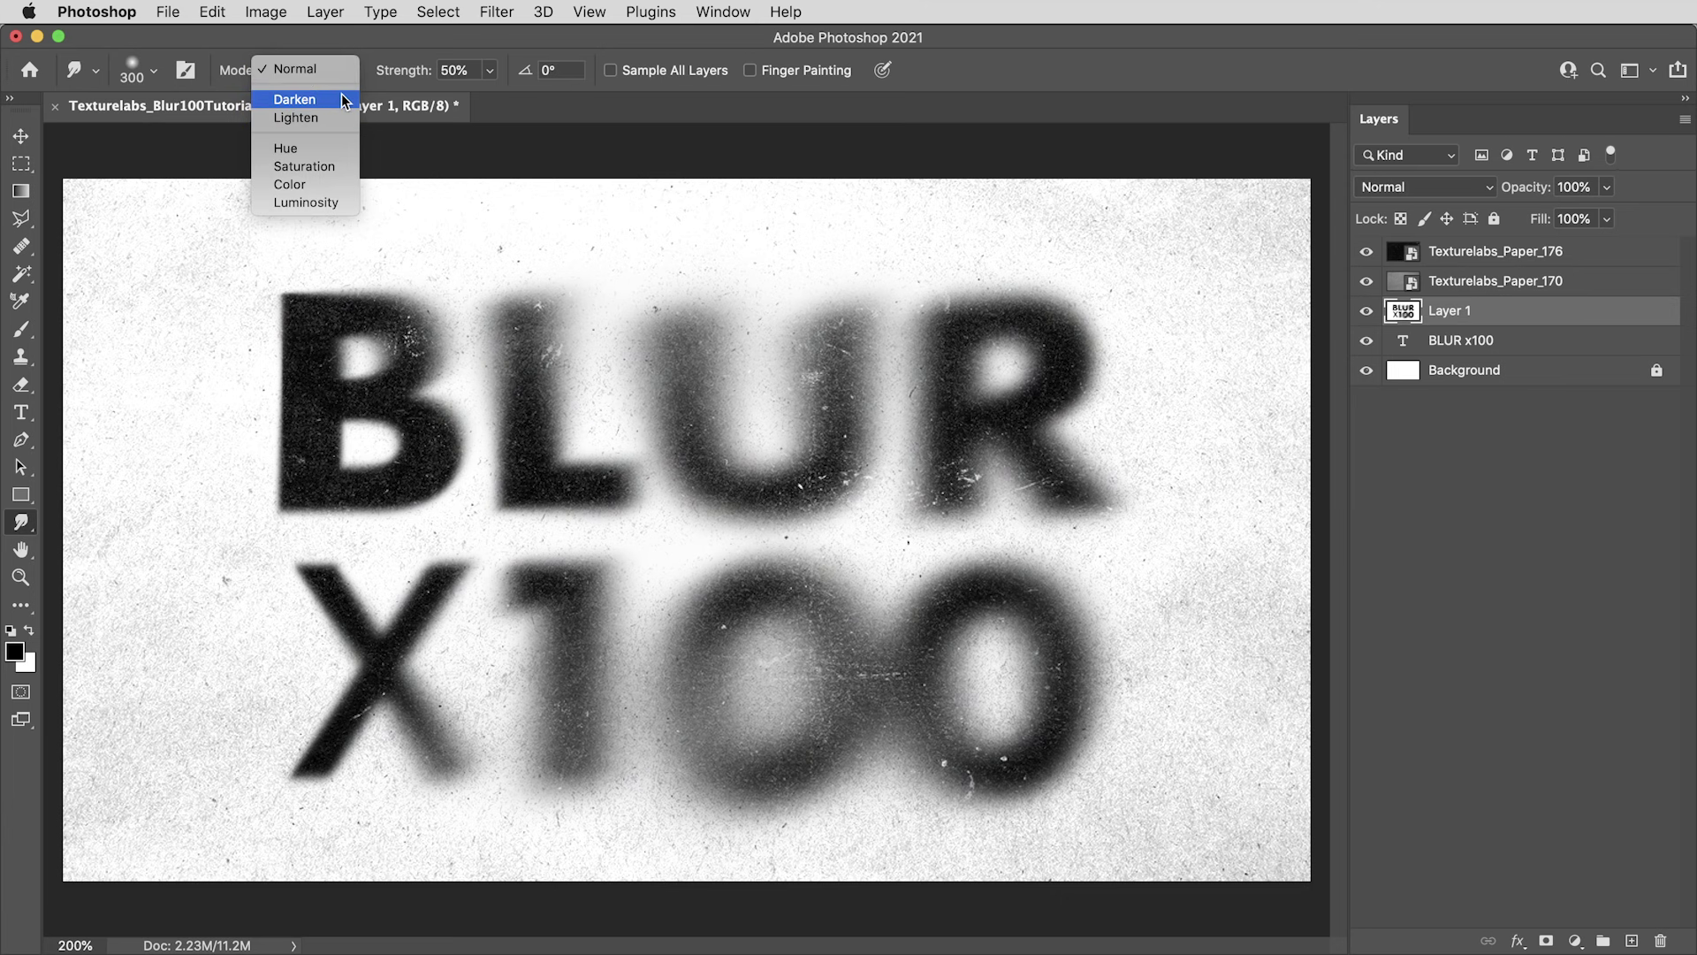
click(339, 98)
drag(534, 493, 522, 499)
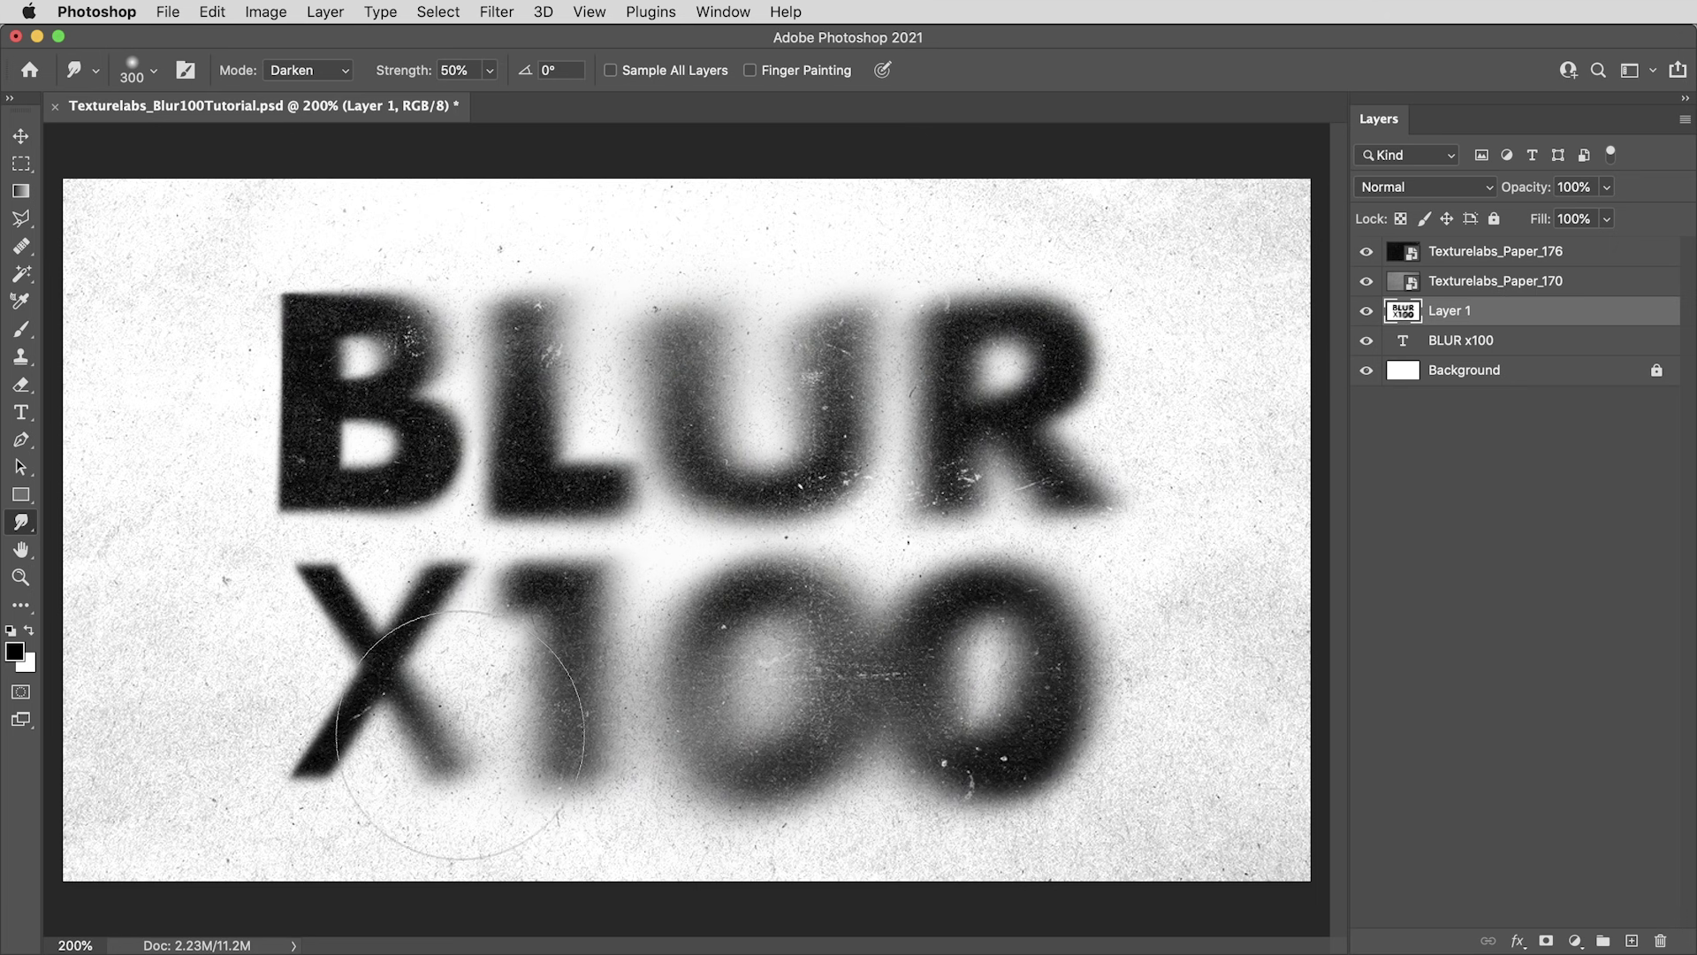
mouse_move(358, 714)
mouse_down()
mouse_move(297, 716)
mouse_move(264, 581)
mouse_move(311, 725)
mouse_move(509, 672)
mouse_up()
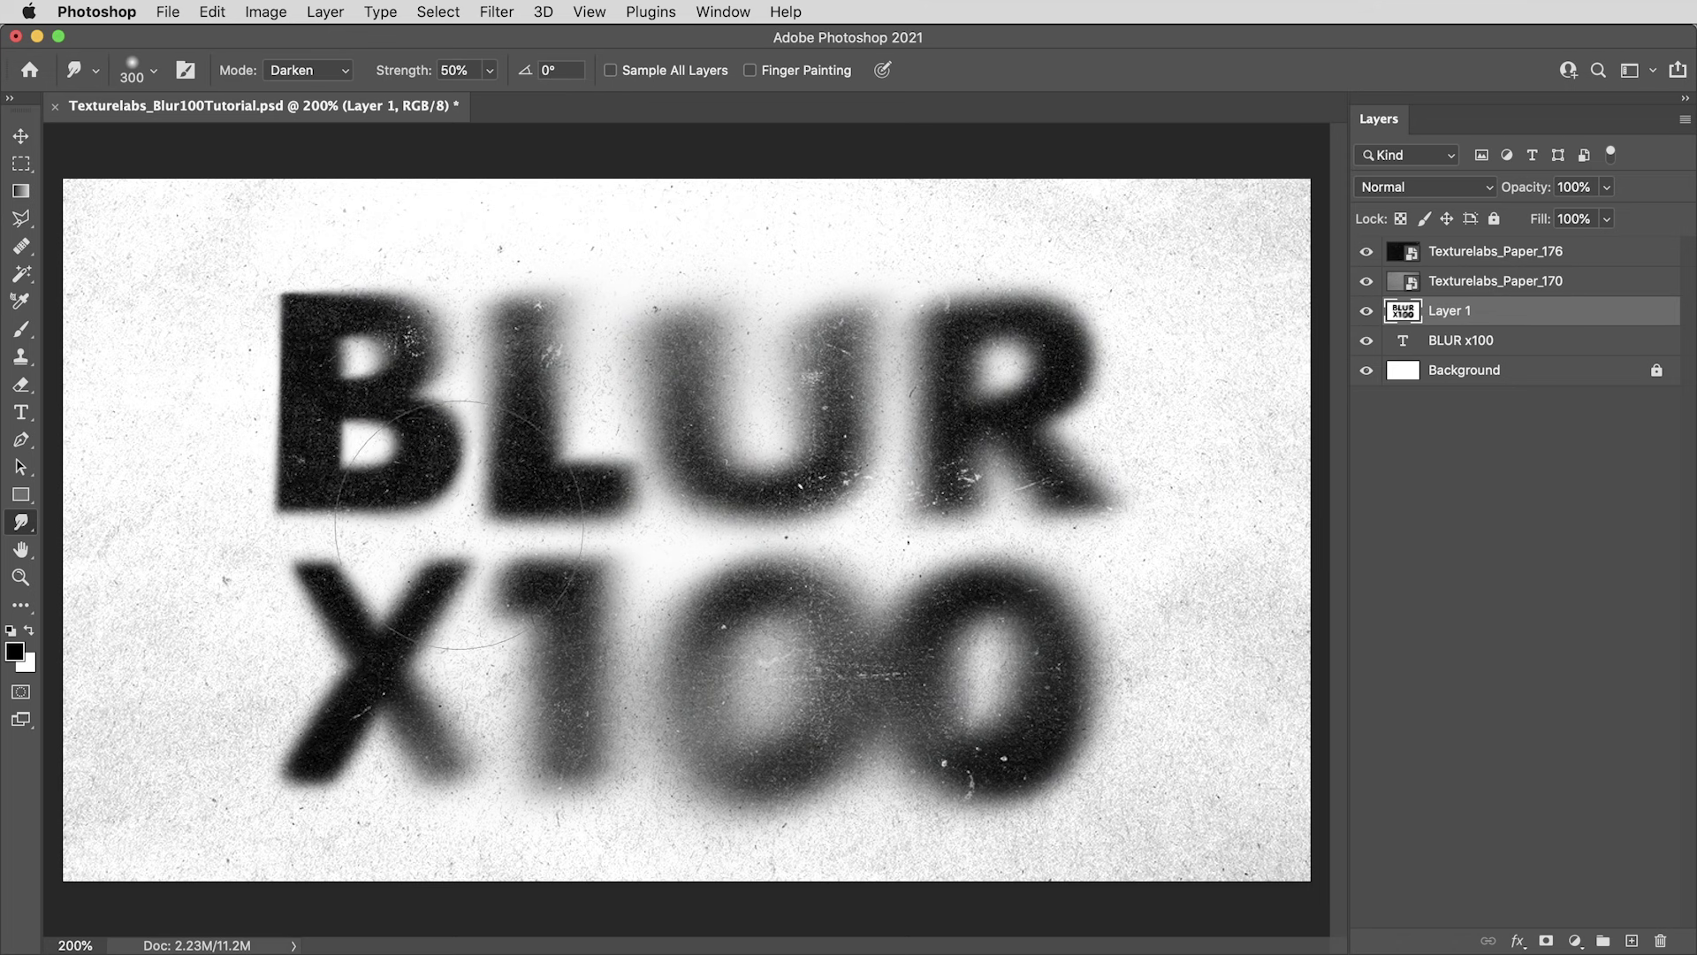
click(316, 71)
click(300, 85)
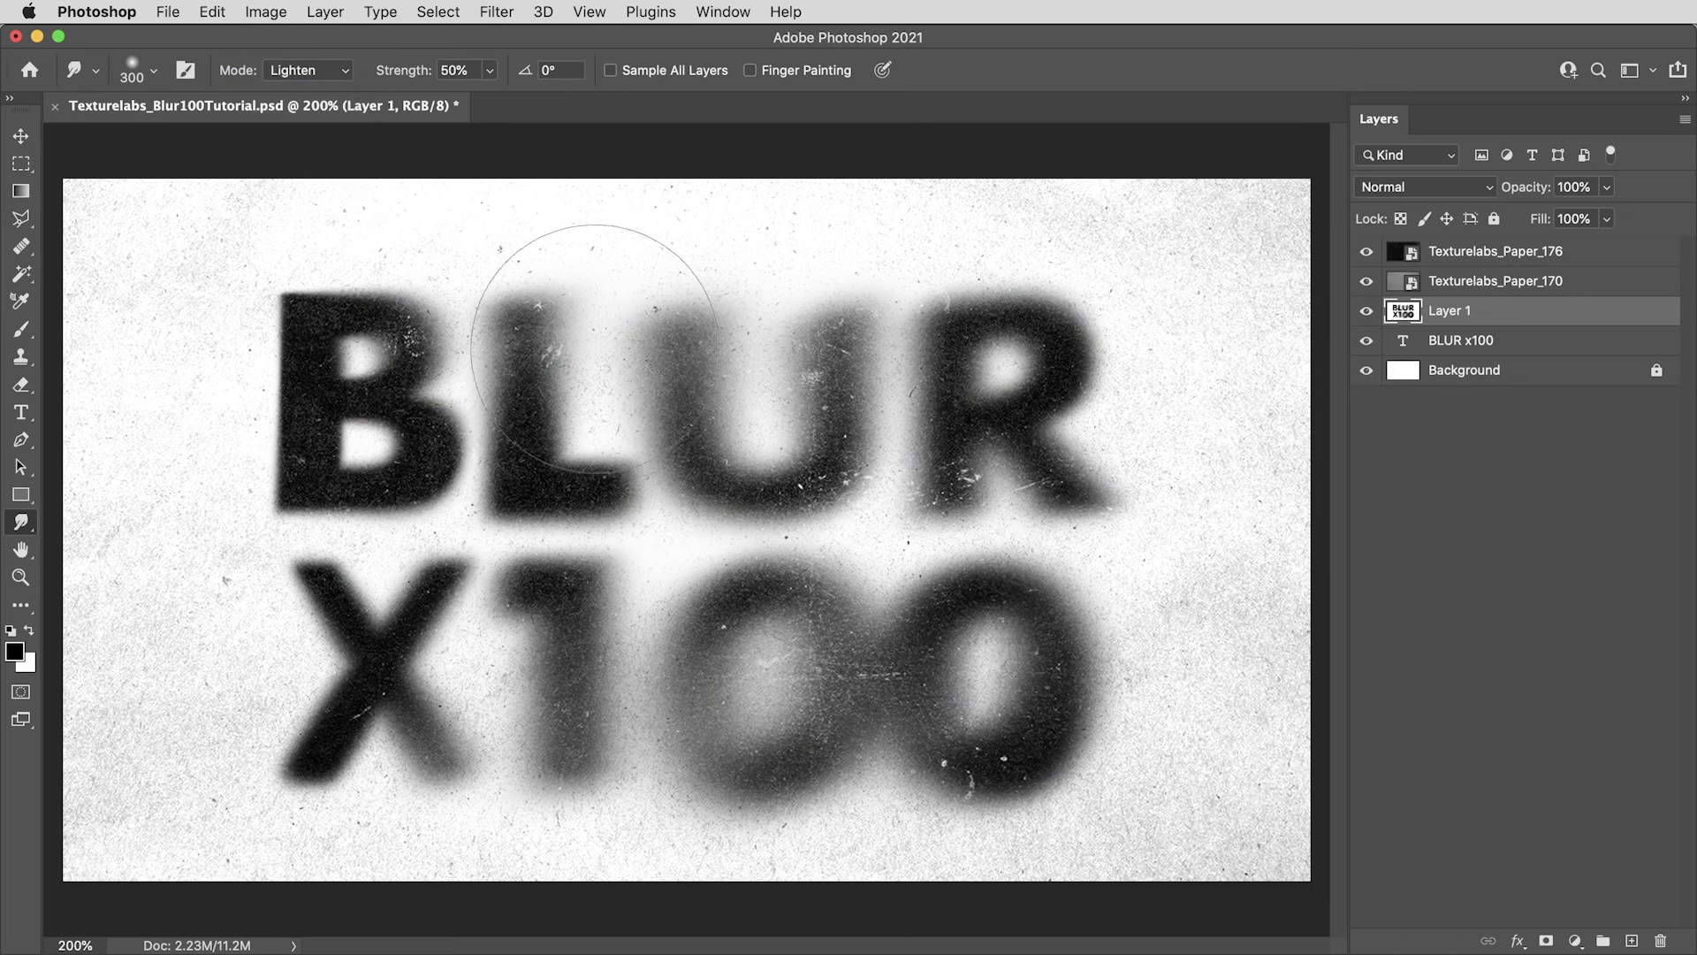
key(super+z)
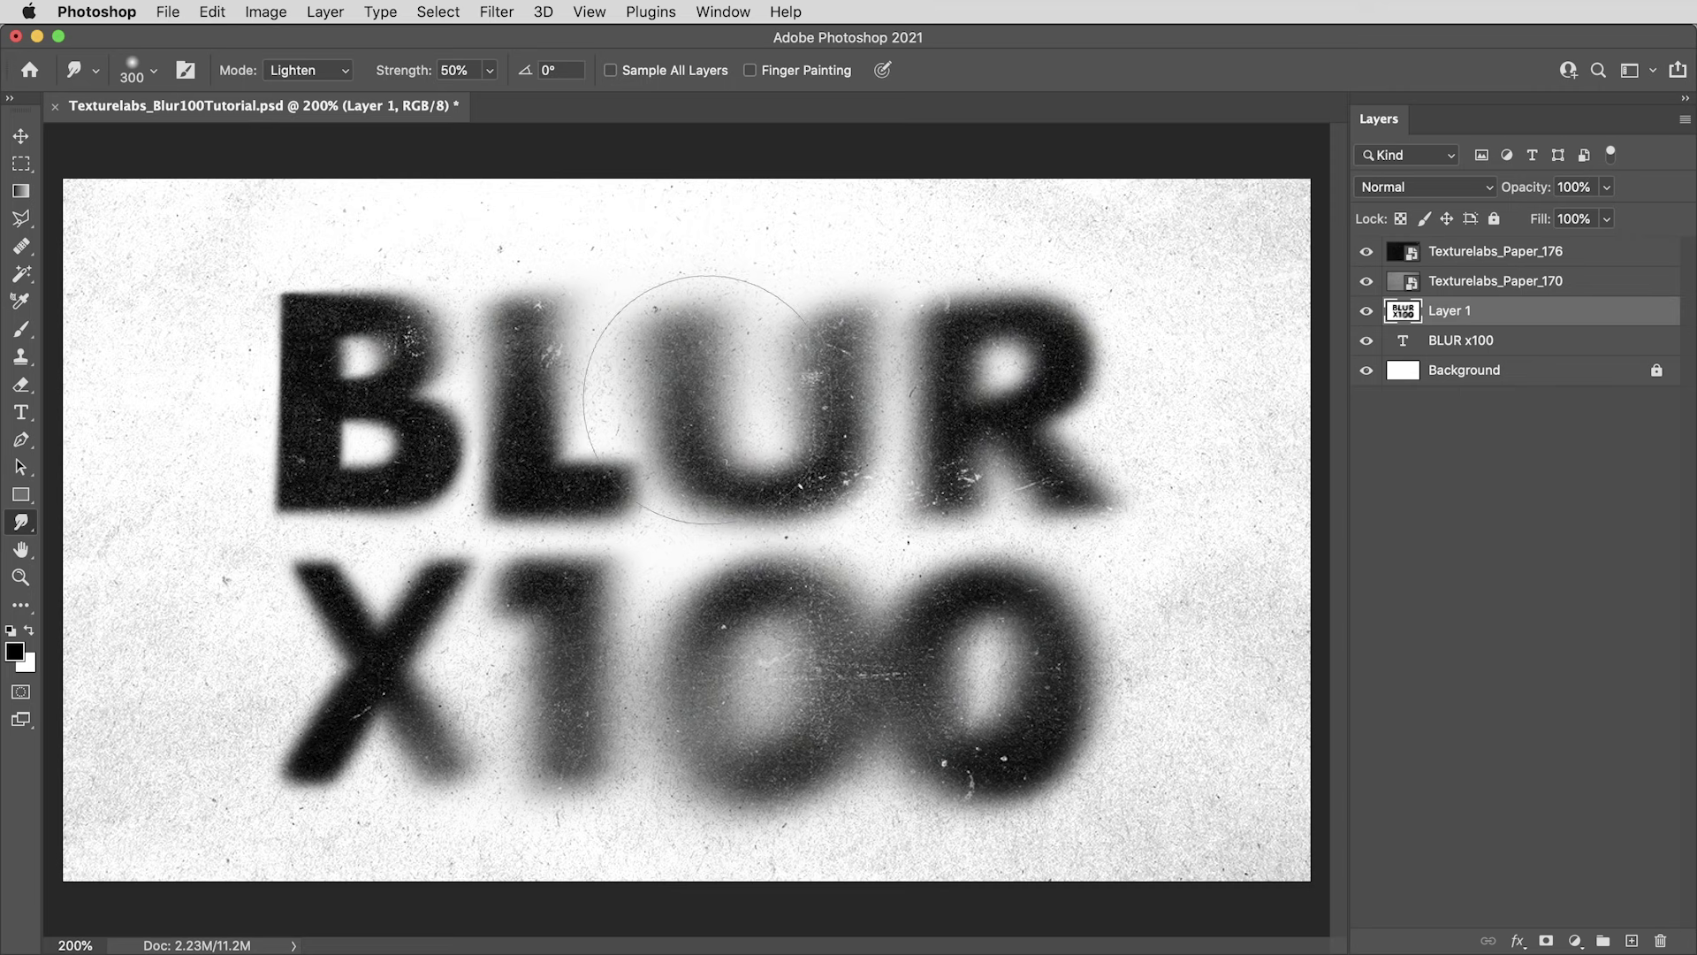
key(super+i)
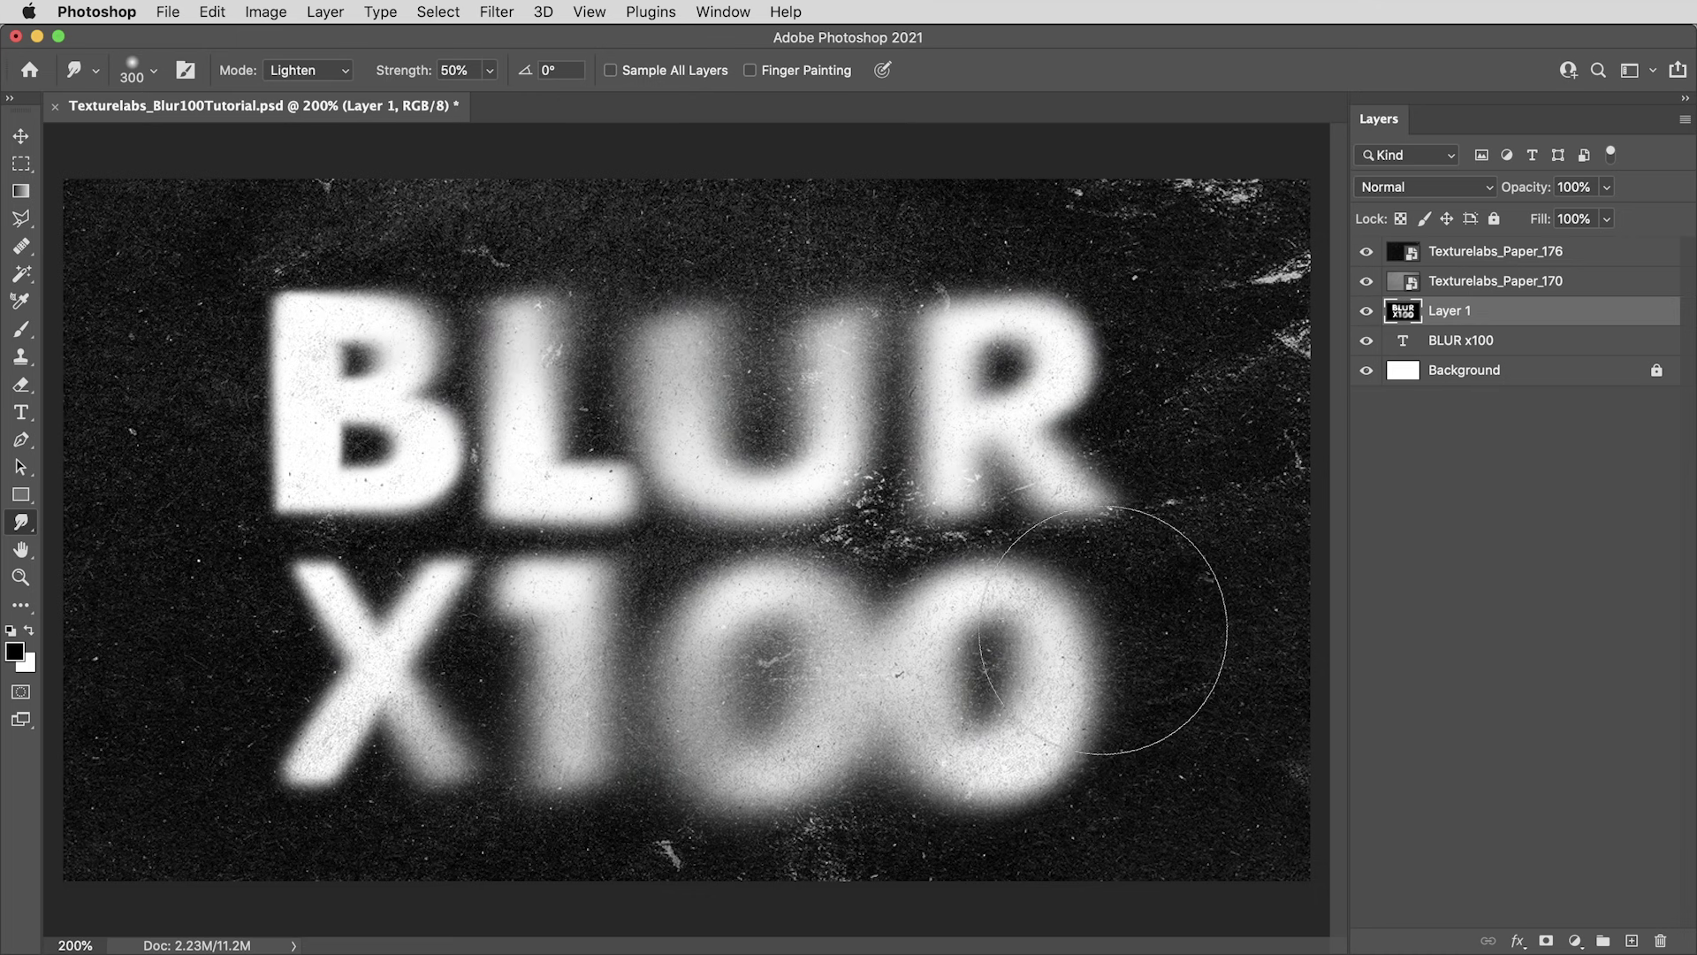
key(super+i)
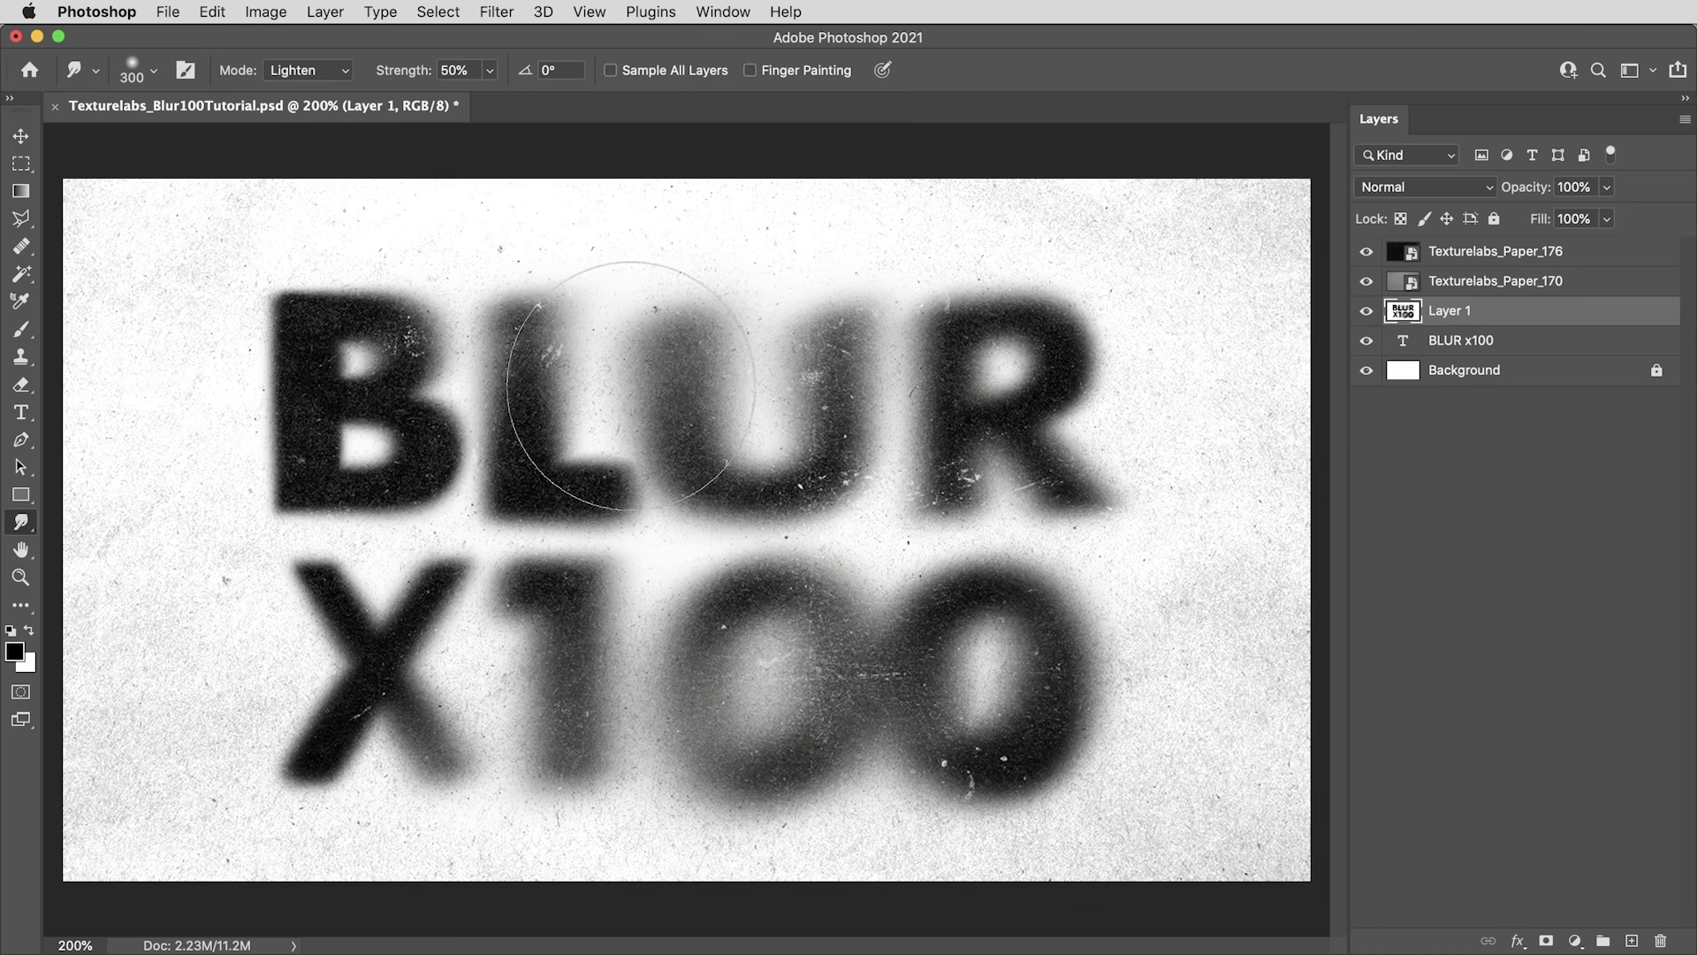
Return Smudge to Normal mode, streak the 0s and smear the U's top upward into haze
click(285, 71)
click(294, 19)
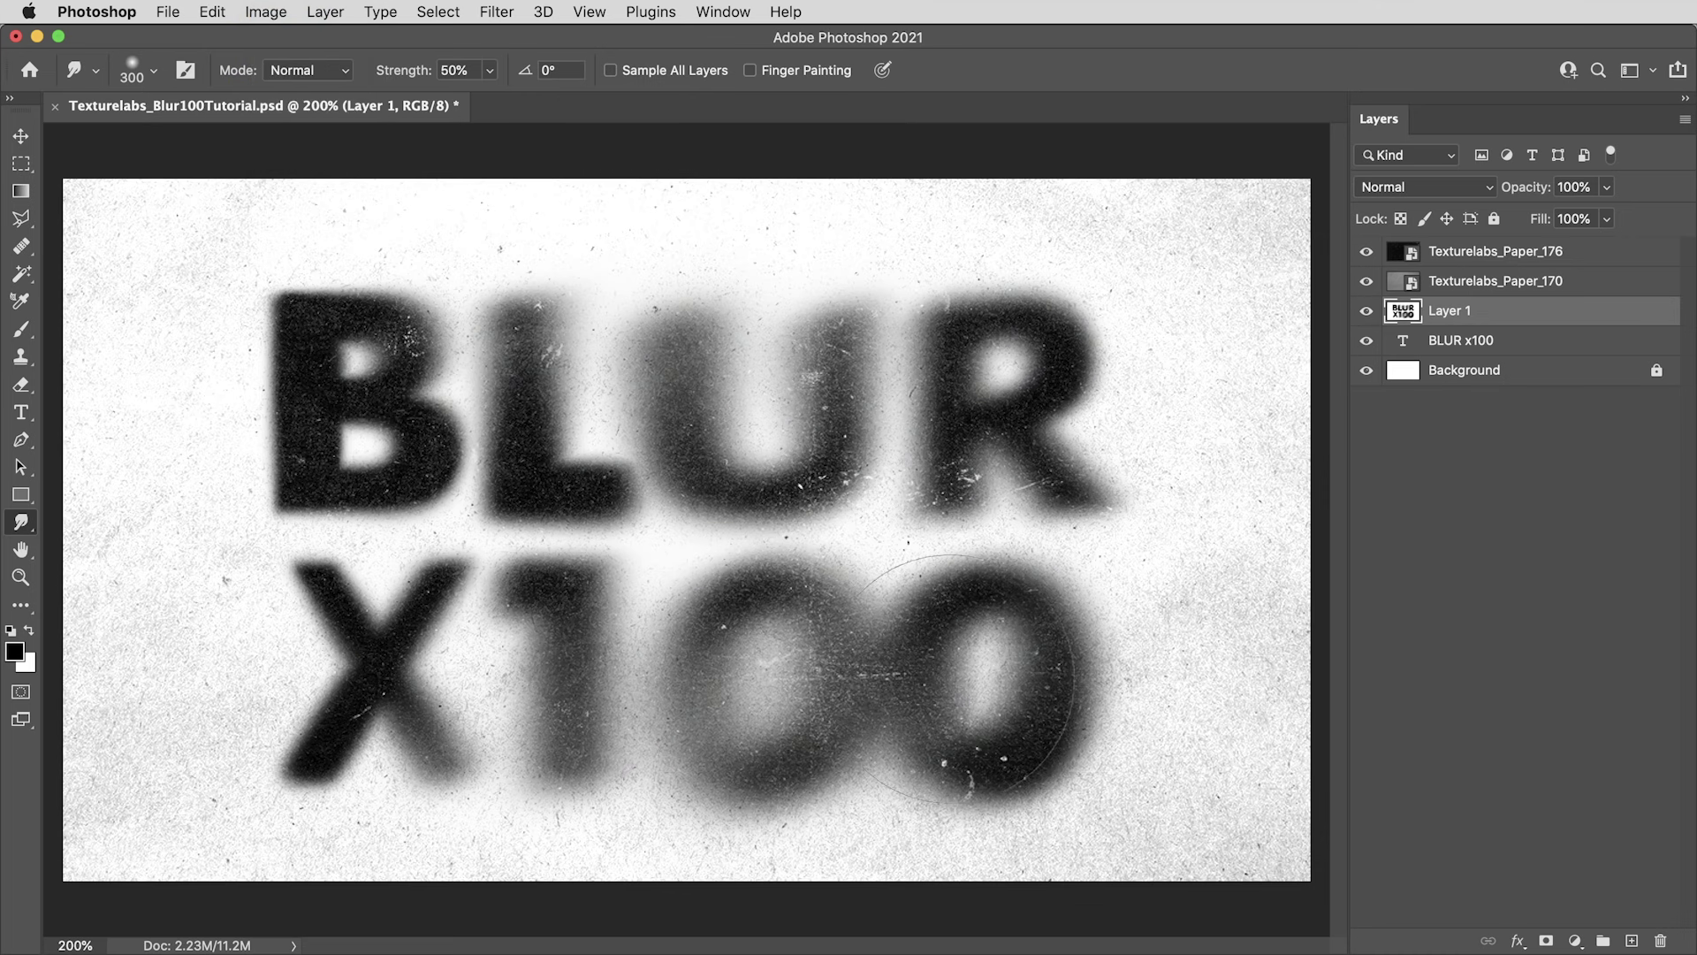
drag(786, 781, 791, 790)
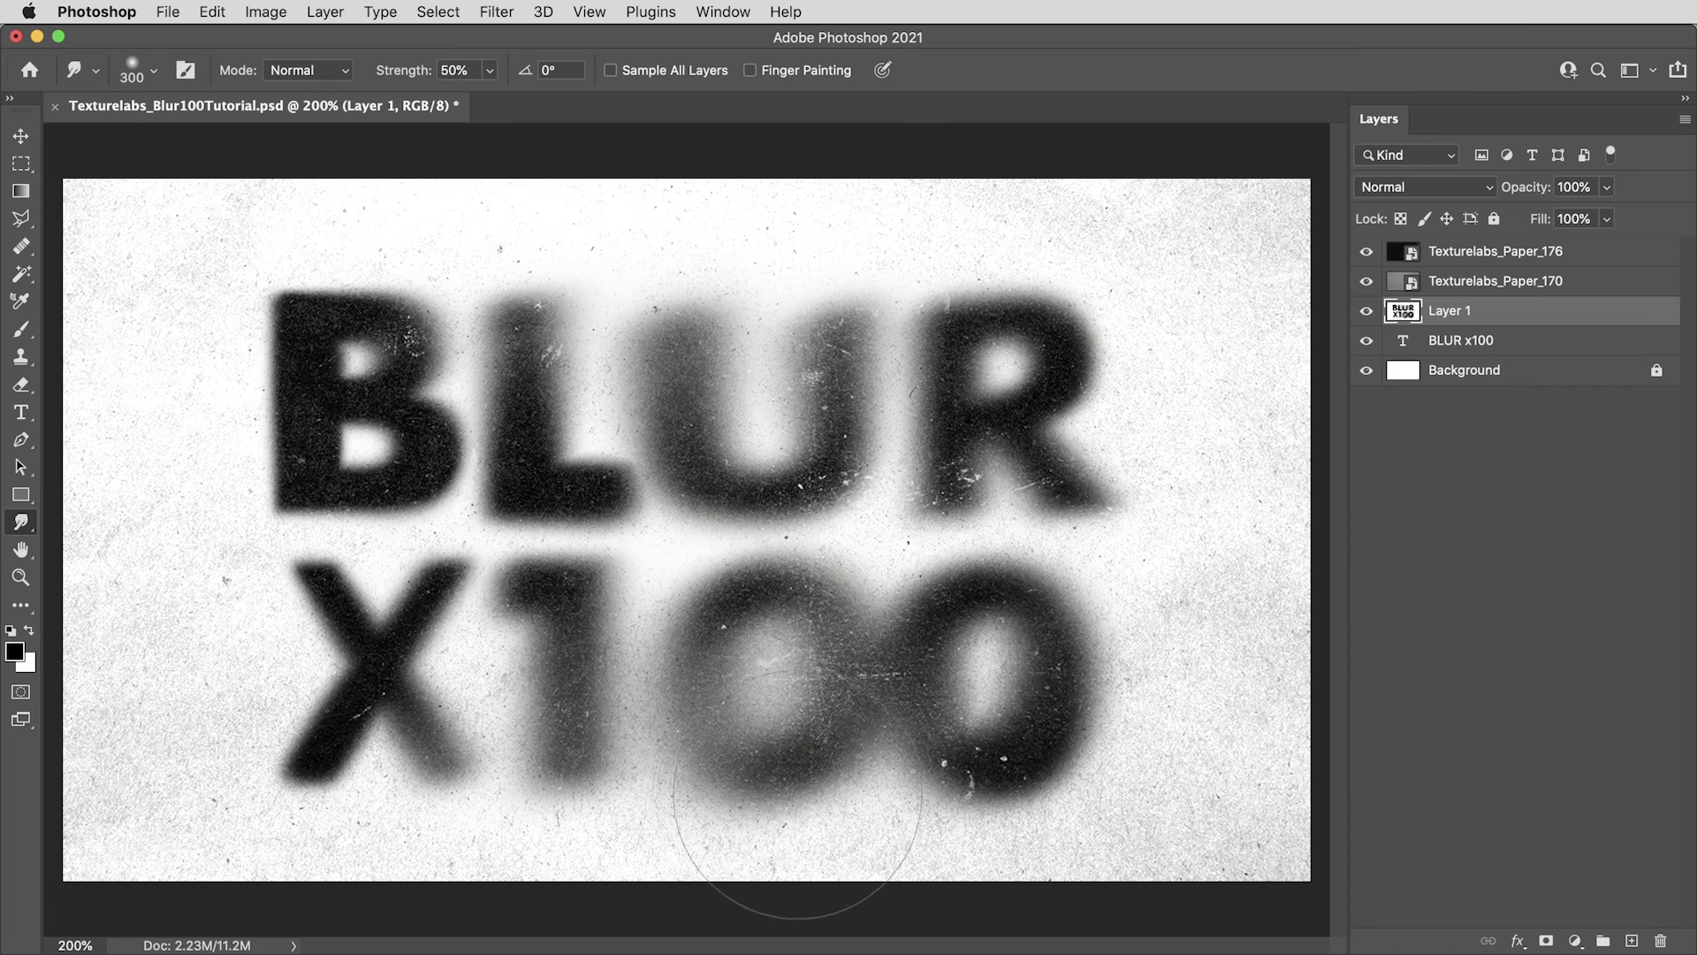
mouse_move(716, 337)
mouse_down()
mouse_move(709, 243)
mouse_move(818, 258)
mouse_move(761, 218)
mouse_move(771, 208)
mouse_move(711, 215)
mouse_move(814, 246)
mouse_up()
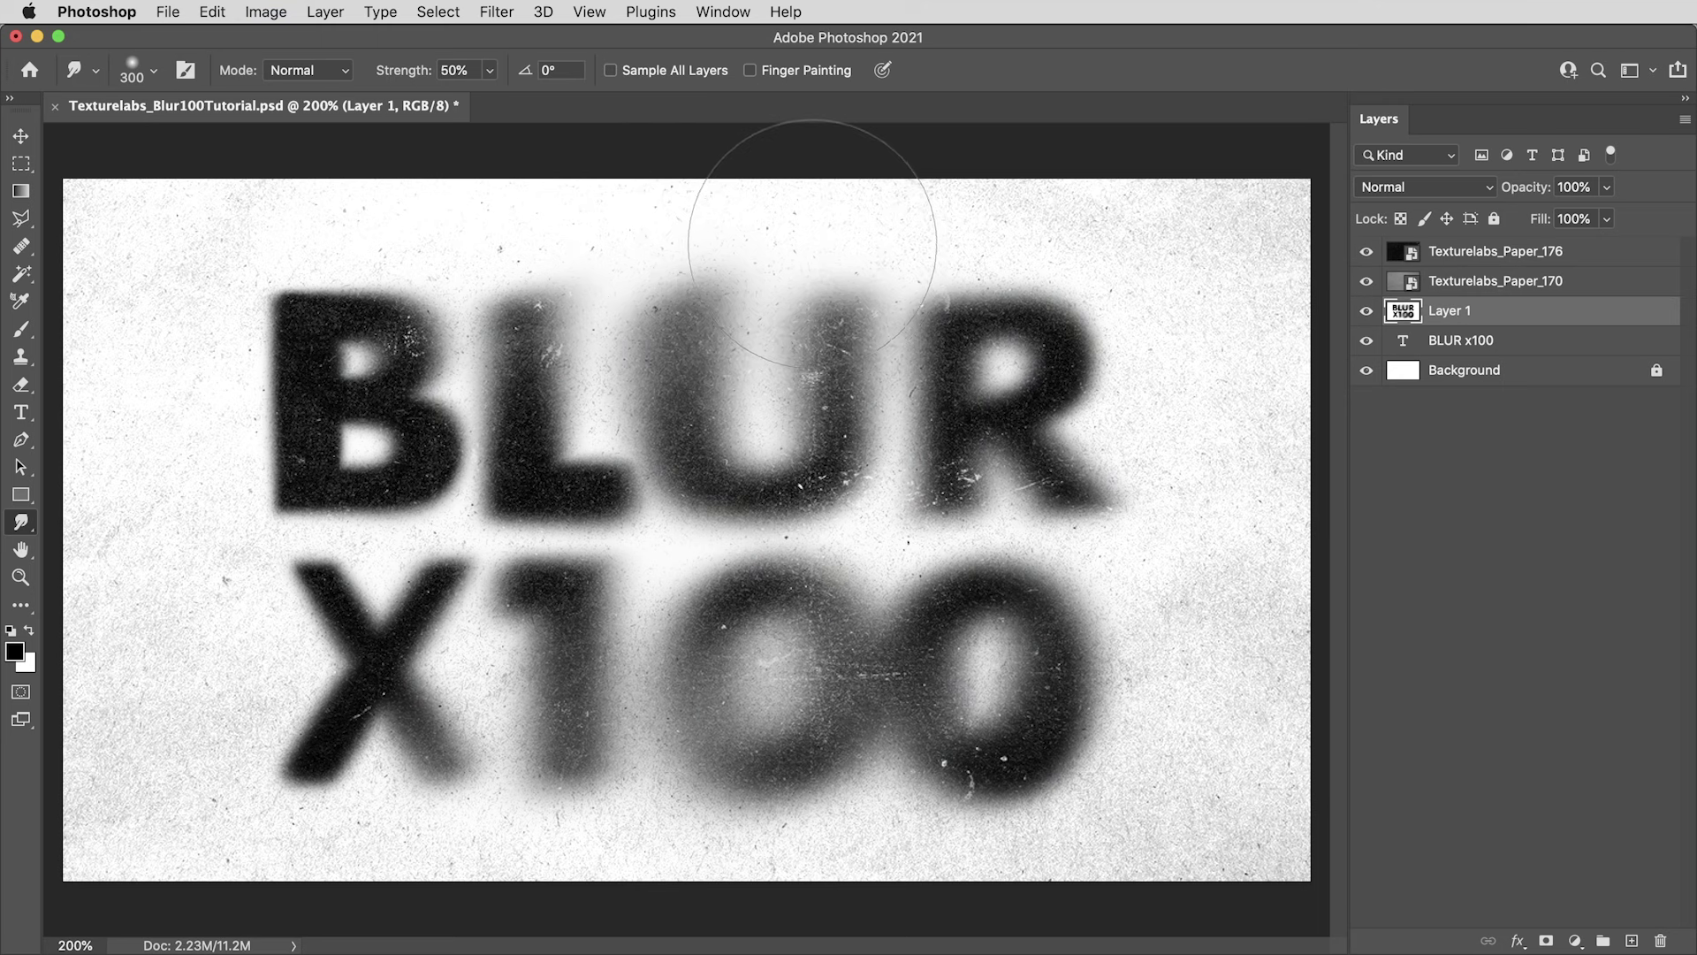